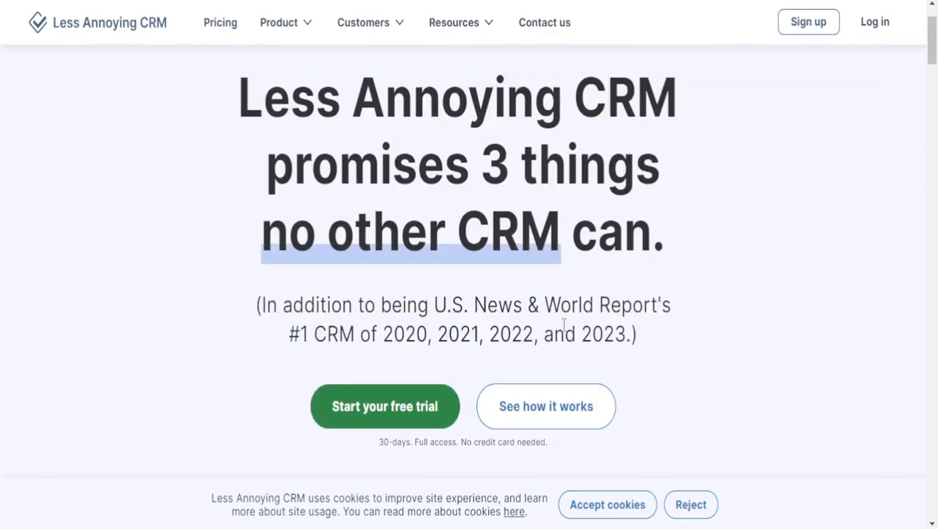
Step: Open the free trial sign-up form and fill in the first name, last name, e-mail address and account password
{"action": "left_click", "coordinate": [374, 415]}
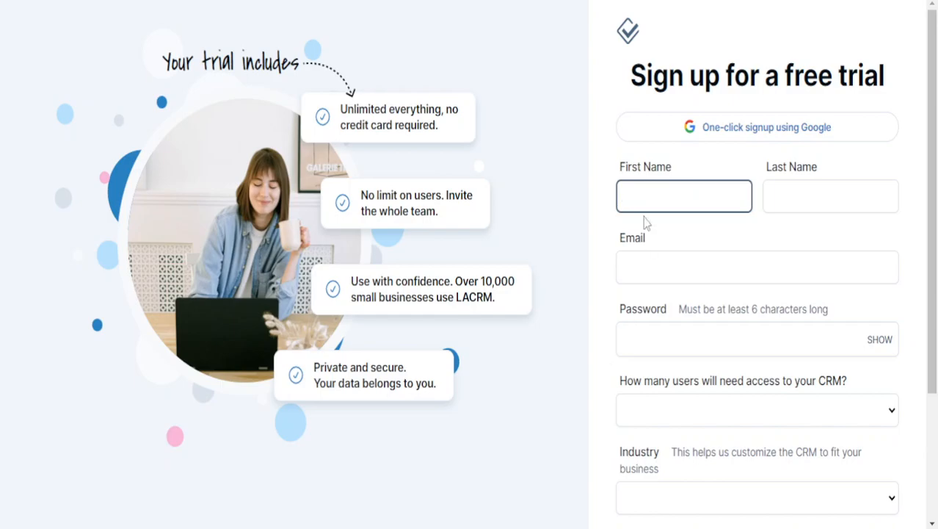
{"action": "left_click_drag", "start_coordinate": [621, 167], "coordinate": [673, 174]}
{"action": "left_click_drag", "start_coordinate": [769, 167], "coordinate": [822, 170]}
{"action": "left_click", "coordinate": [680, 204]}
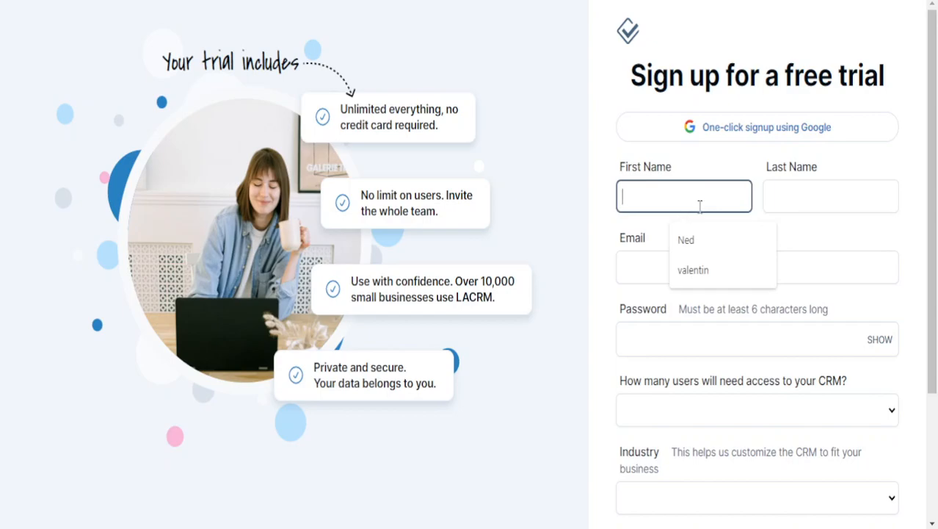
{"action": "left_click", "coordinate": [703, 242]}
{"action": "left_click", "coordinate": [801, 202]}
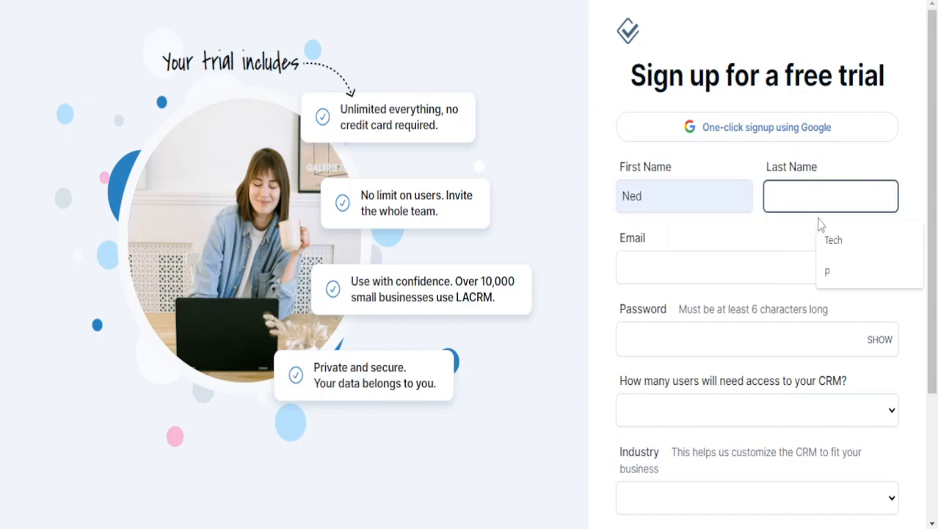
{"action": "left_click", "coordinate": [821, 239]}
{"action": "left_click", "coordinate": [708, 273]}
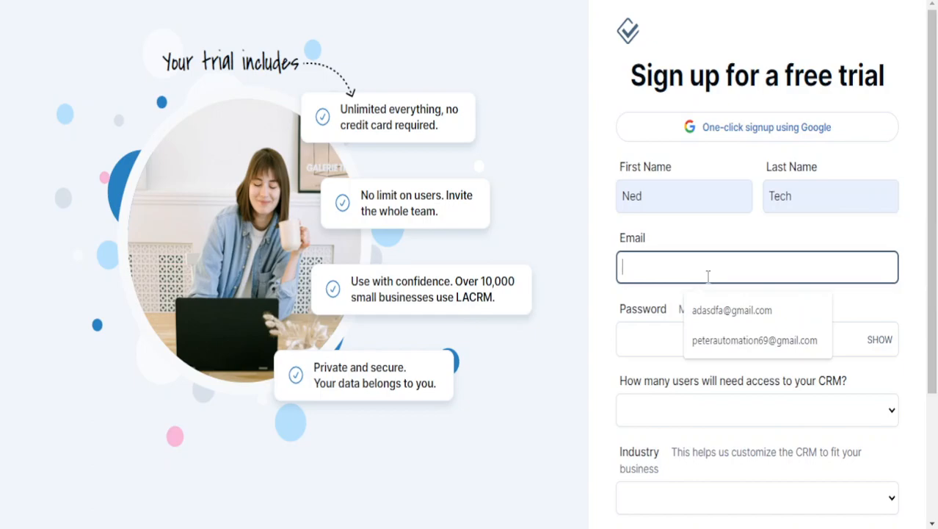
{"action": "left_click", "coordinate": [701, 329]}
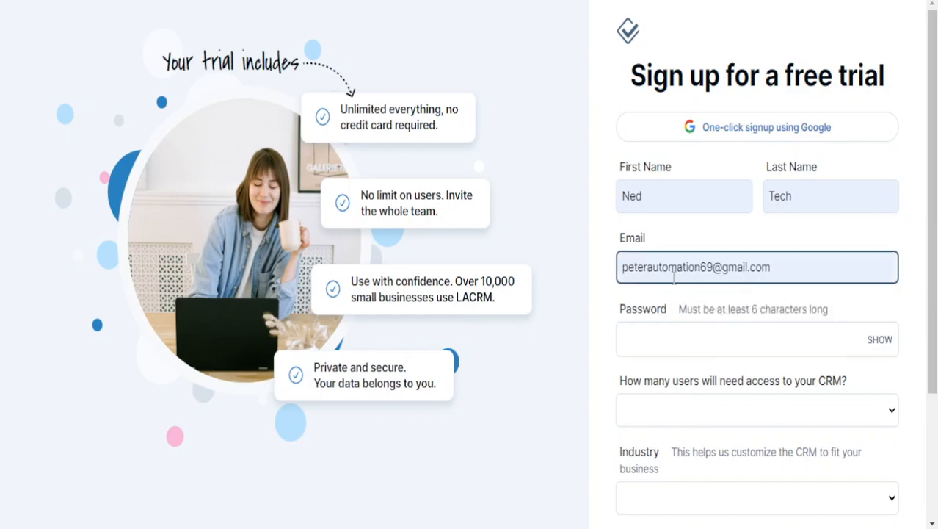
{"action": "left_click", "coordinate": [707, 334]}
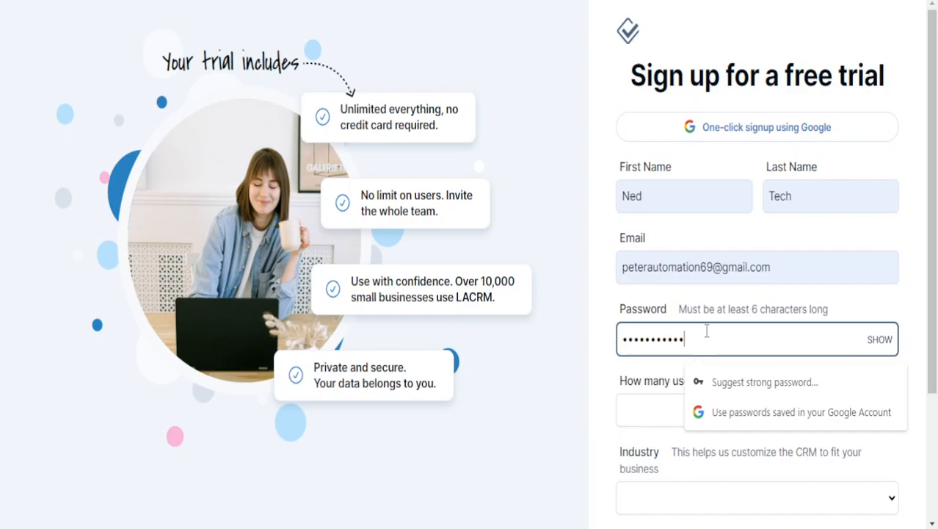
{"action": "left_click", "coordinate": [661, 394]}
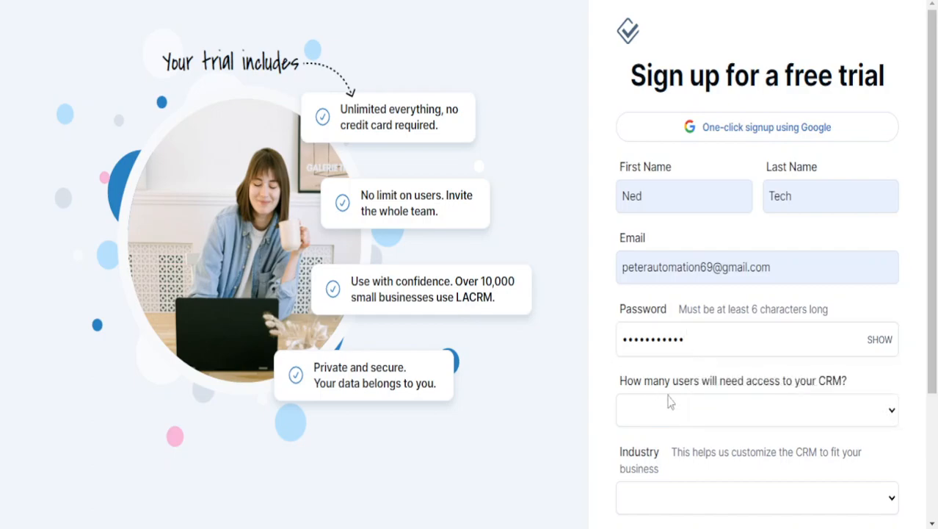
Step: Set the number of users needing CRM access to 2-5 and the industry to Coaching (Business/Life)
{"action": "left_click", "coordinate": [687, 419]}
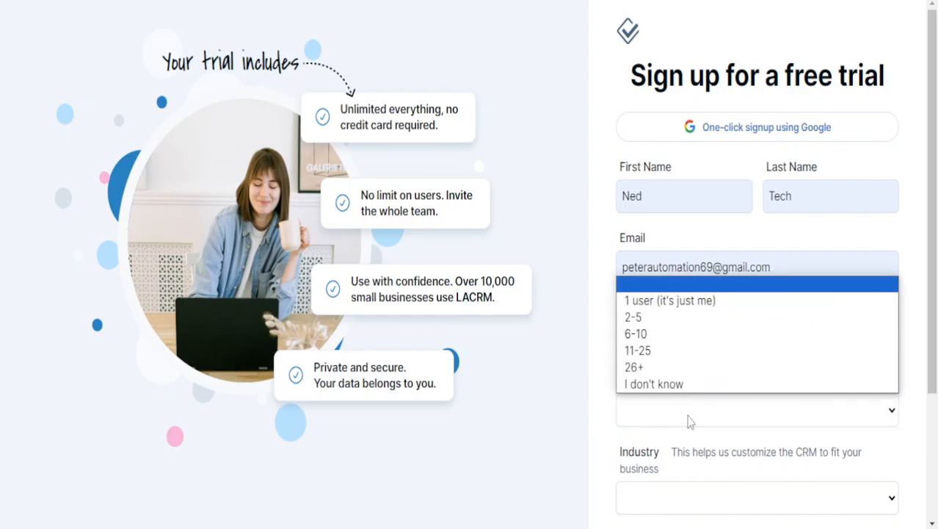
{"action": "left_click", "coordinate": [665, 323]}
{"action": "scroll", "coordinate": [733, 419], "scroll_direction": "down", "scroll_amount": 3}
{"action": "left_click_drag", "start_coordinate": [783, 208], "coordinate": [830, 224]}
{"action": "left_click", "coordinate": [691, 328]}
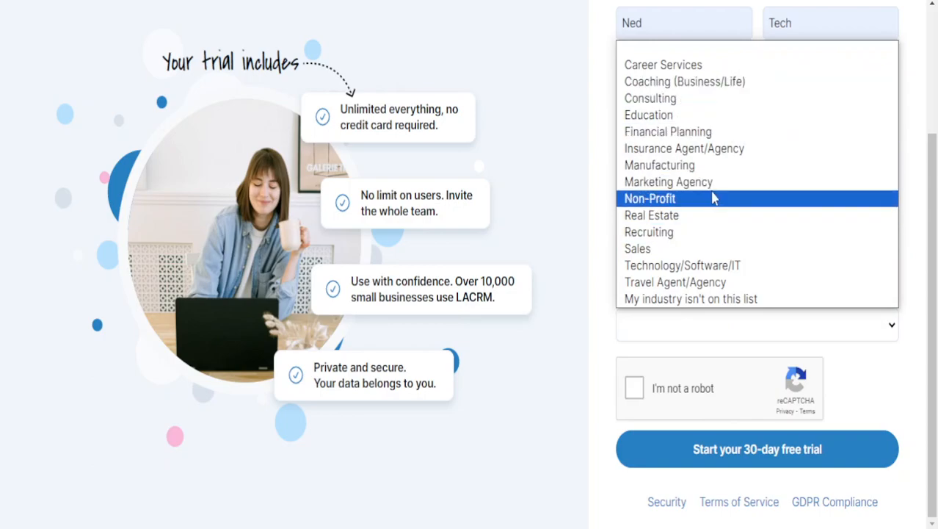
{"action": "left_click", "coordinate": [717, 81]}
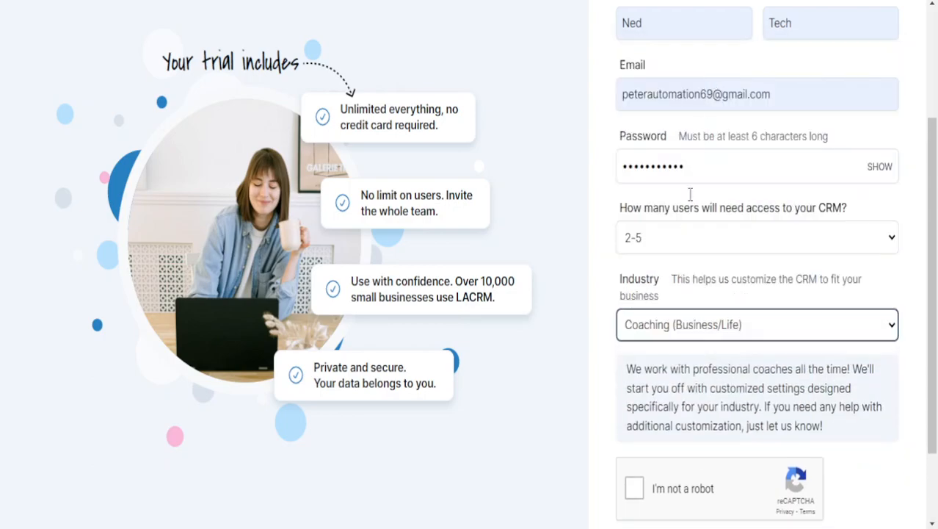
Step: Complete the reCAPTCHA by selecting all squares with fire hydrants, and submit the 30-day free trial sign-up
{"action": "scroll", "coordinate": [681, 304], "scroll_direction": "down", "scroll_amount": 1}
{"action": "left_click", "coordinate": [669, 404]}
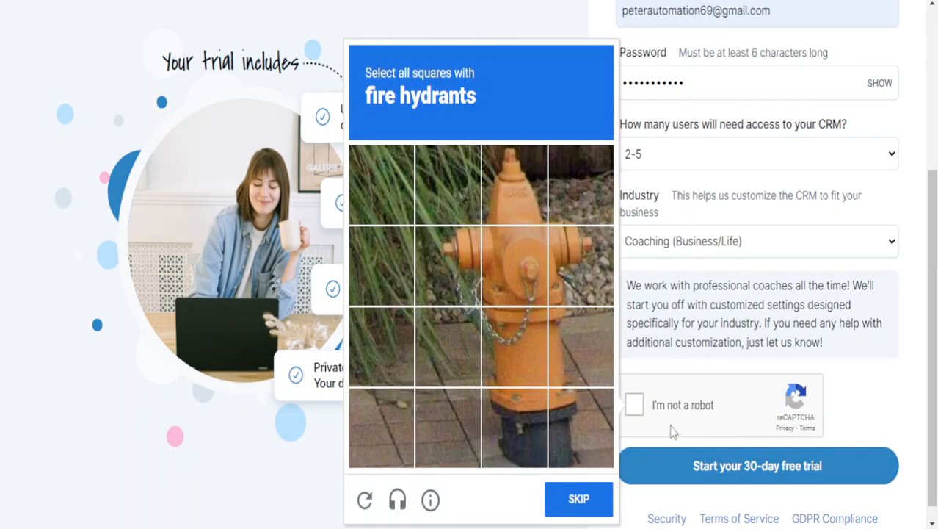
{"action": "left_click", "coordinate": [507, 430]}
{"action": "left_click", "coordinate": [580, 426]}
{"action": "left_click", "coordinate": [514, 345]}
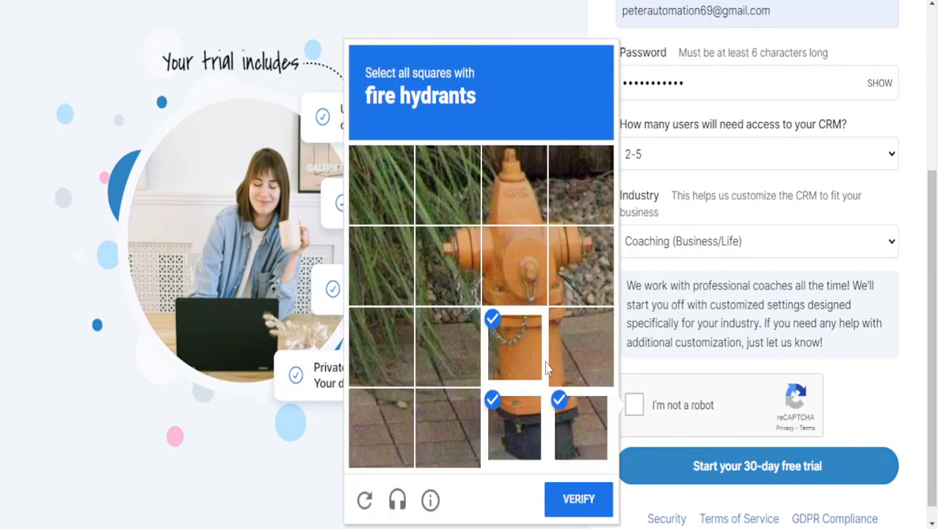
{"action": "left_click", "coordinate": [580, 346]}
{"action": "left_click", "coordinate": [514, 264]}
{"action": "left_click", "coordinate": [580, 265]}
{"action": "left_click", "coordinate": [448, 264]}
{"action": "left_click", "coordinate": [514, 184]}
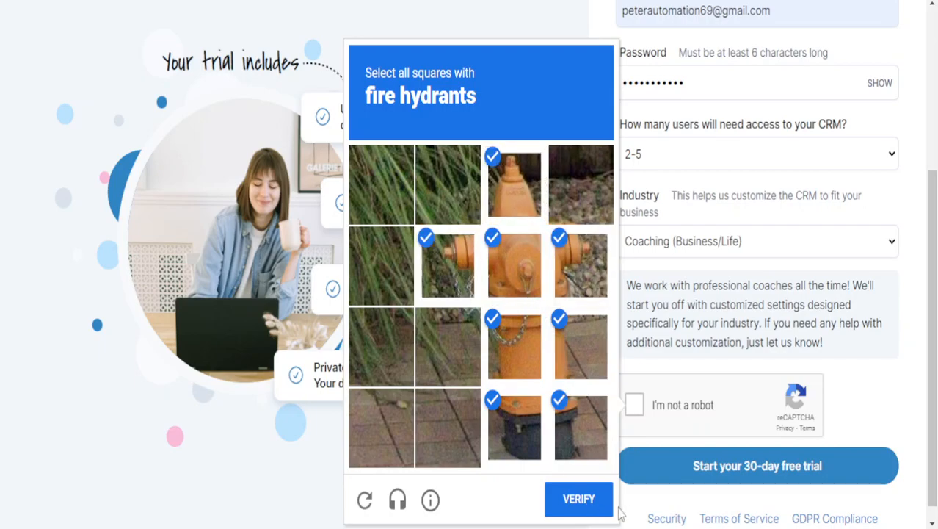
{"action": "left_click", "coordinate": [579, 499]}
{"action": "left_click", "coordinate": [711, 465]}
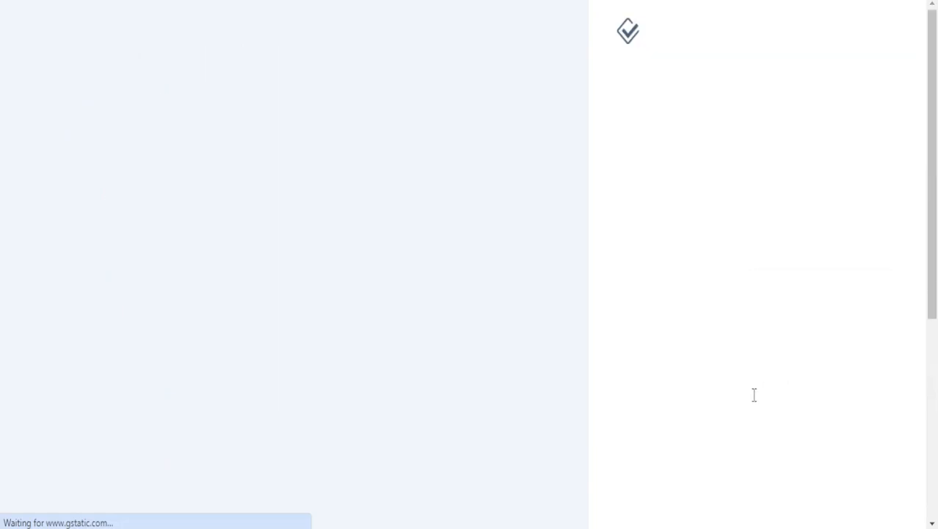
Step: Review the returned sign-up form and open the log-in page linked in its notice
{"action": "scroll", "coordinate": [759, 283], "scroll_direction": "down", "scroll_amount": 4}
{"action": "scroll", "coordinate": [788, 418], "scroll_direction": "up", "scroll_amount": 4}
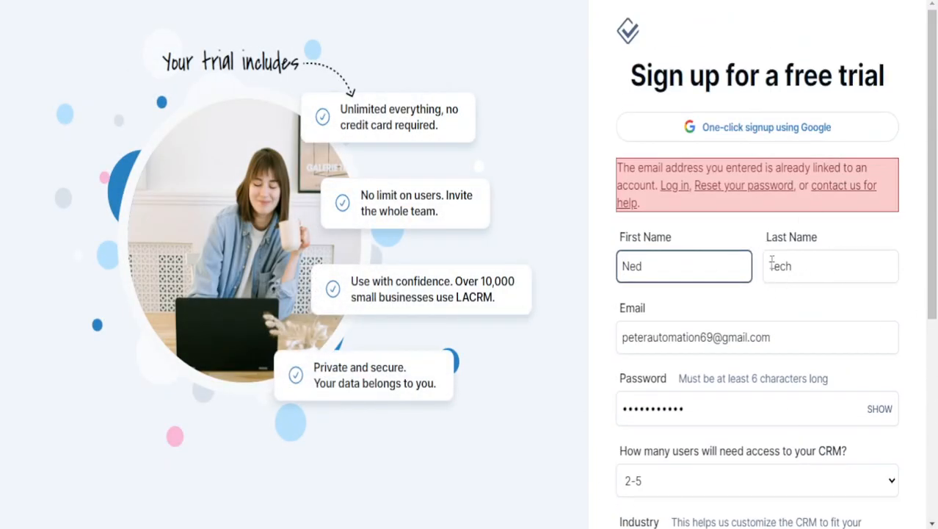
{"action": "scroll", "coordinate": [612, 269], "scroll_direction": "down", "scroll_amount": 5}
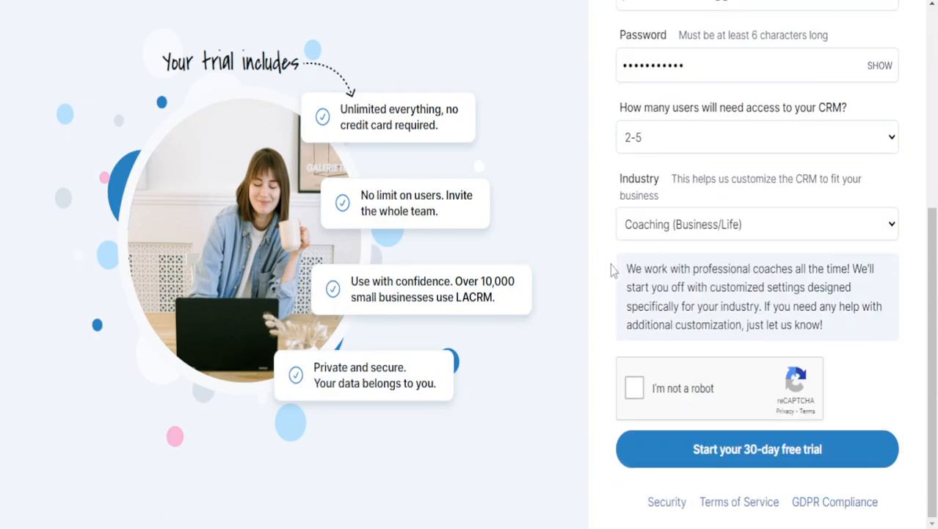
{"action": "scroll", "coordinate": [612, 269], "scroll_direction": "up", "scroll_amount": 5}
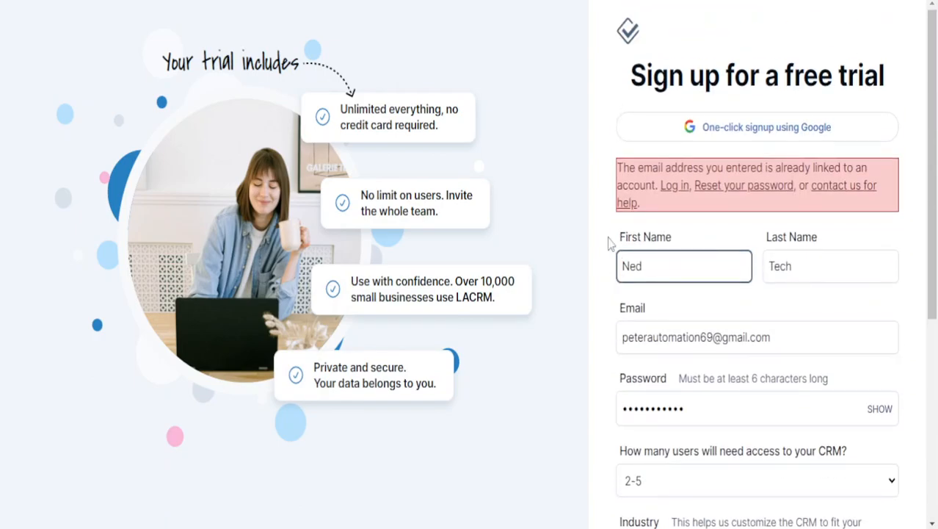
{"action": "scroll", "coordinate": [810, 283], "scroll_direction": "down", "scroll_amount": 5}
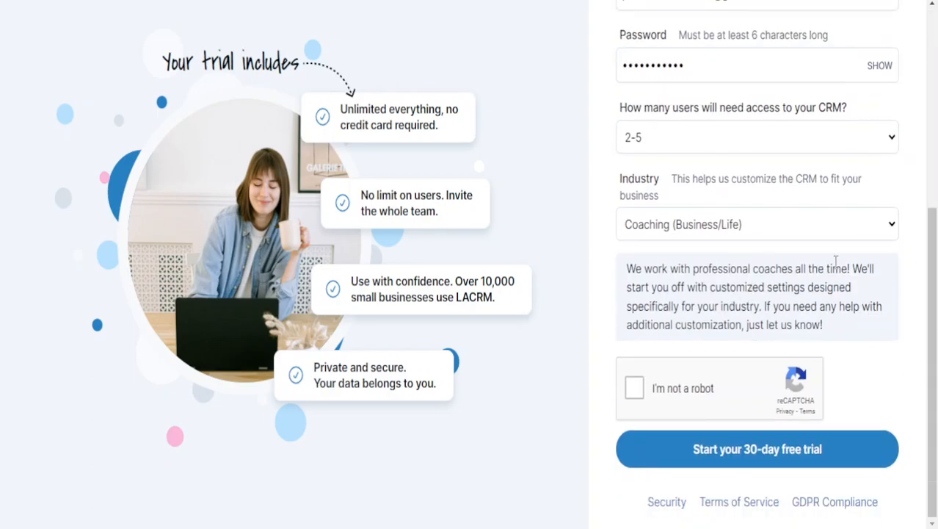
{"action": "scroll", "coordinate": [631, 129], "scroll_direction": "up", "scroll_amount": 5}
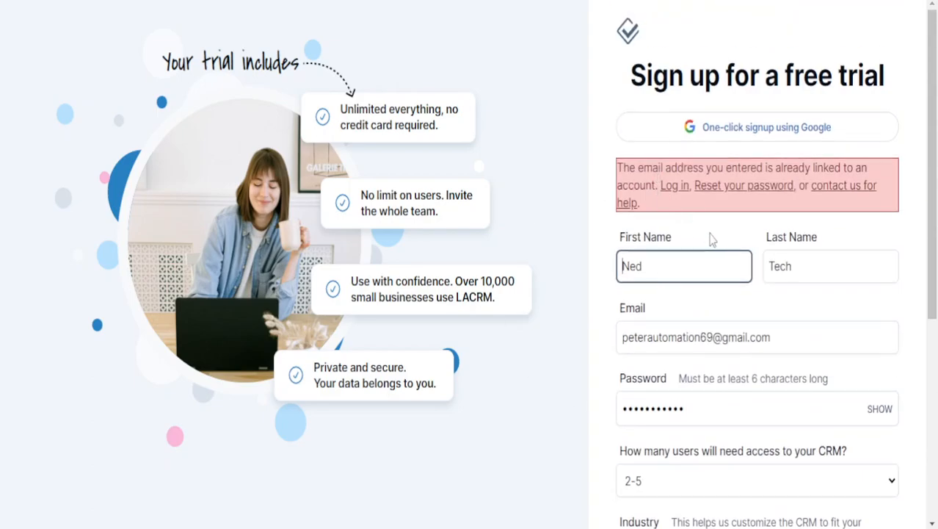
{"action": "left_click", "coordinate": [675, 186]}
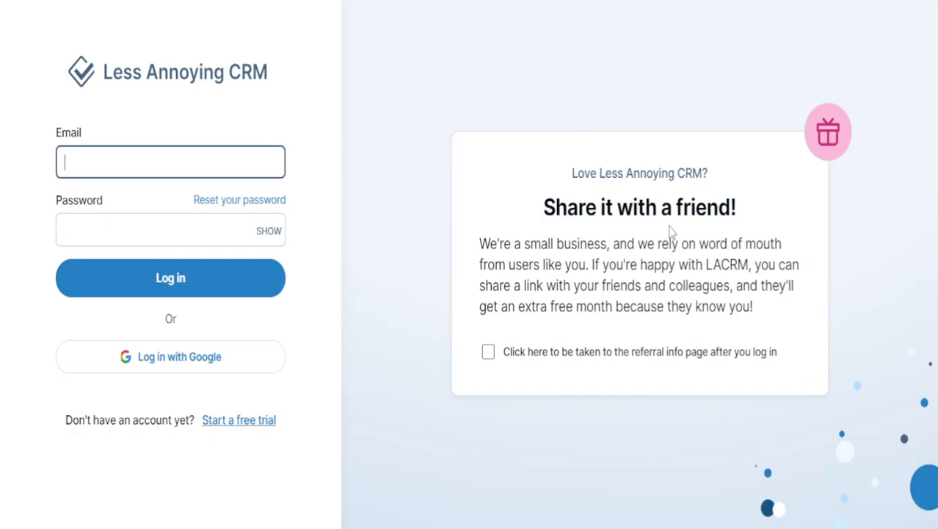
Step: Try to log in with the account's e-mail address and password
{"action": "left_click", "coordinate": [156, 161]}
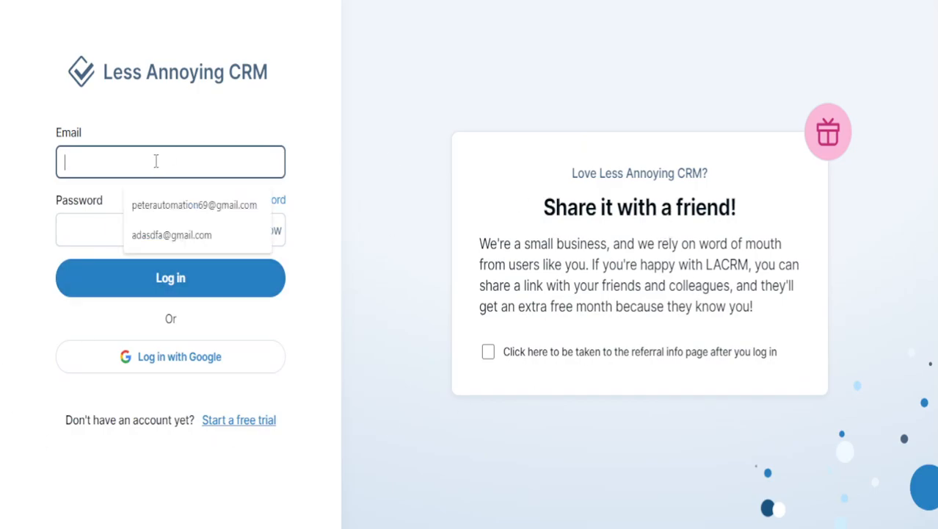
{"action": "type", "text": "pe"}
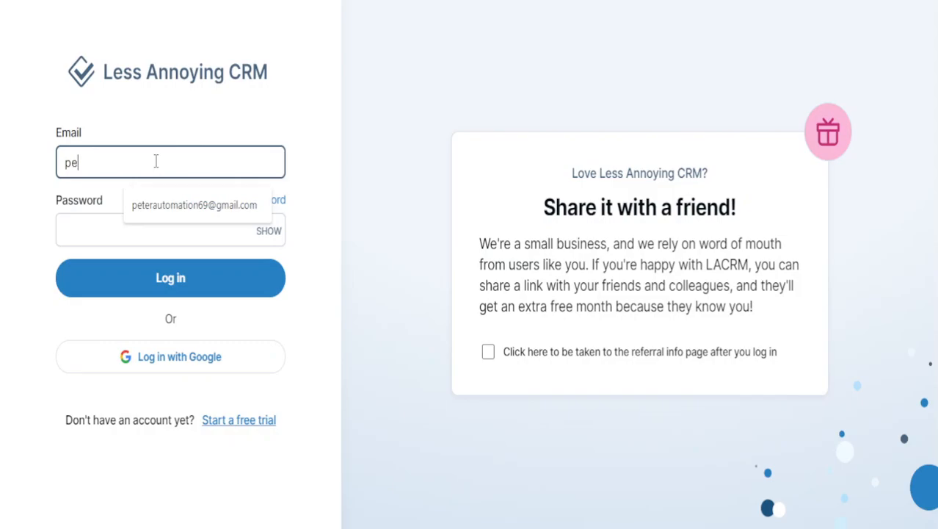
{"action": "left_click", "coordinate": [194, 205]}
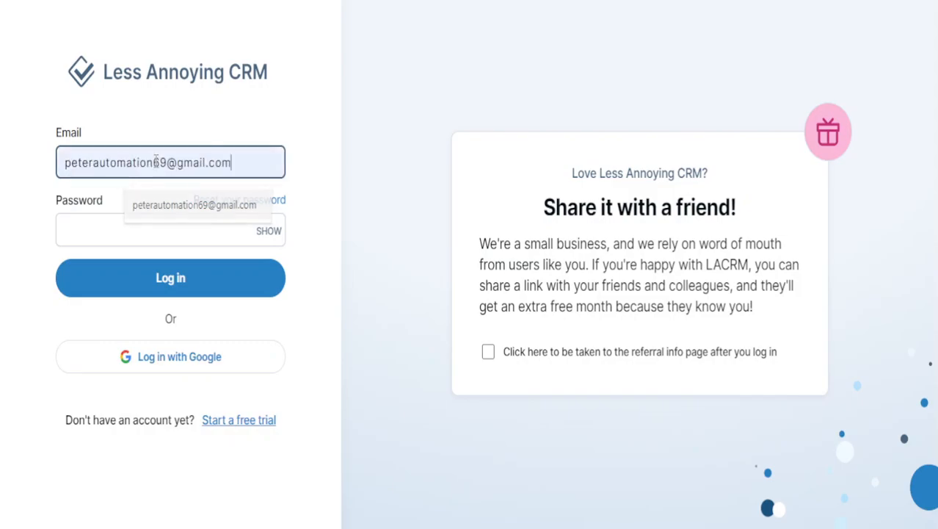
{"action": "left_click", "coordinate": [178, 243]}
{"action": "type", "text": "••••"}
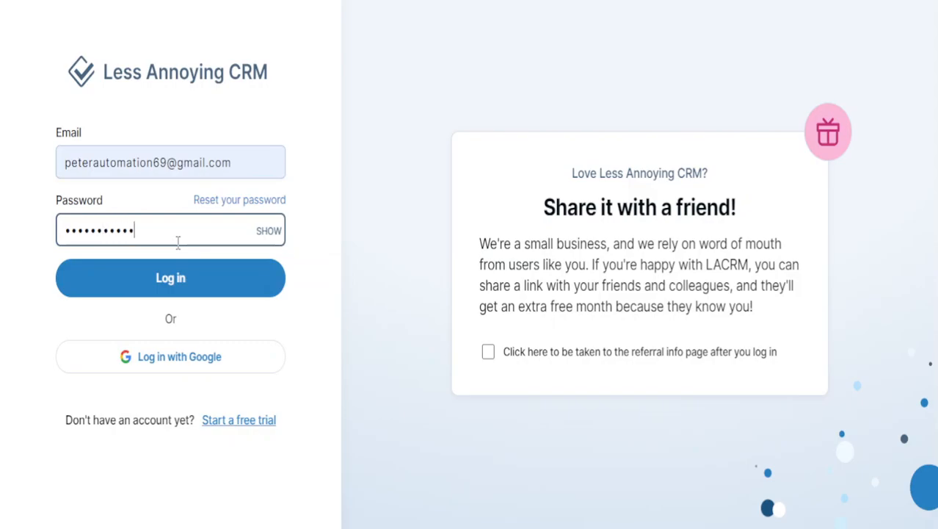
{"action": "type", "text": "•••••••"}
{"action": "key", "text": "Return"}
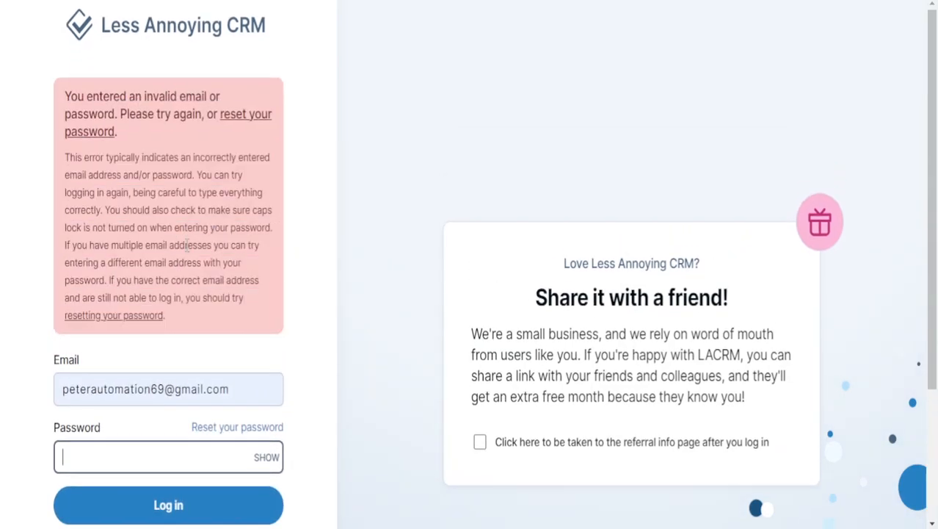
Step: Log in with Google using the same account whose e-mail was entered in the log-in form
{"action": "scroll", "coordinate": [186, 398], "scroll_direction": "down", "scroll_amount": 3}
{"action": "left_click", "coordinate": [180, 415]}
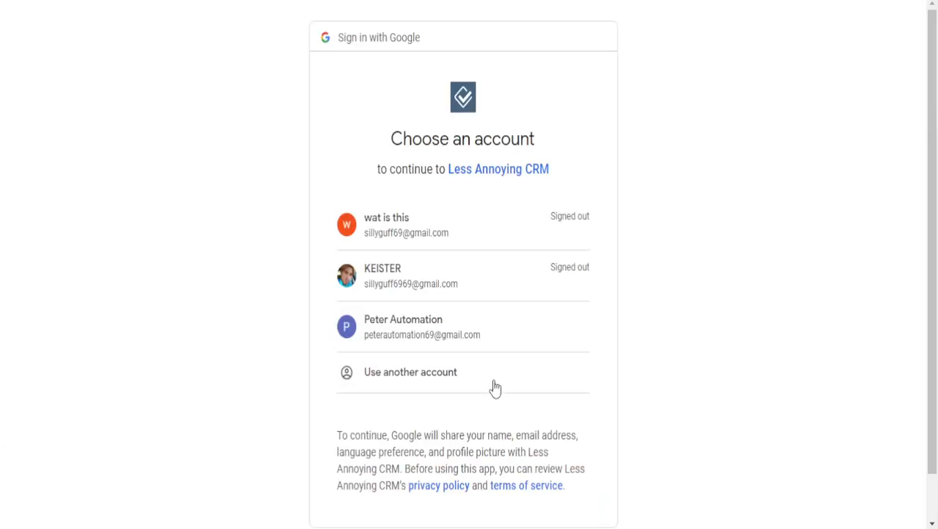
{"action": "left_click", "coordinate": [458, 334]}
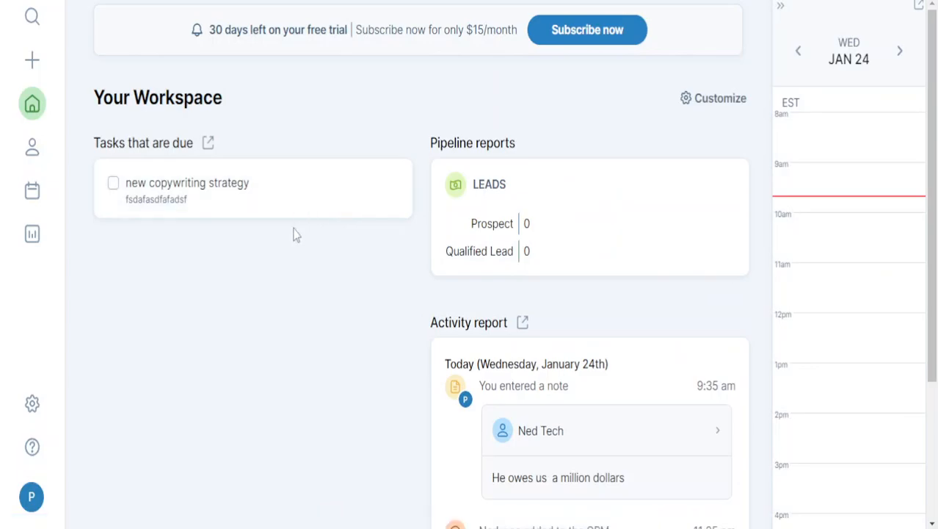
Step: Look over the workspace's tasks, pipeline and activity reports, and open the workspace for customizing
{"action": "scroll", "coordinate": [579, 365], "scroll_direction": "down", "scroll_amount": 3}
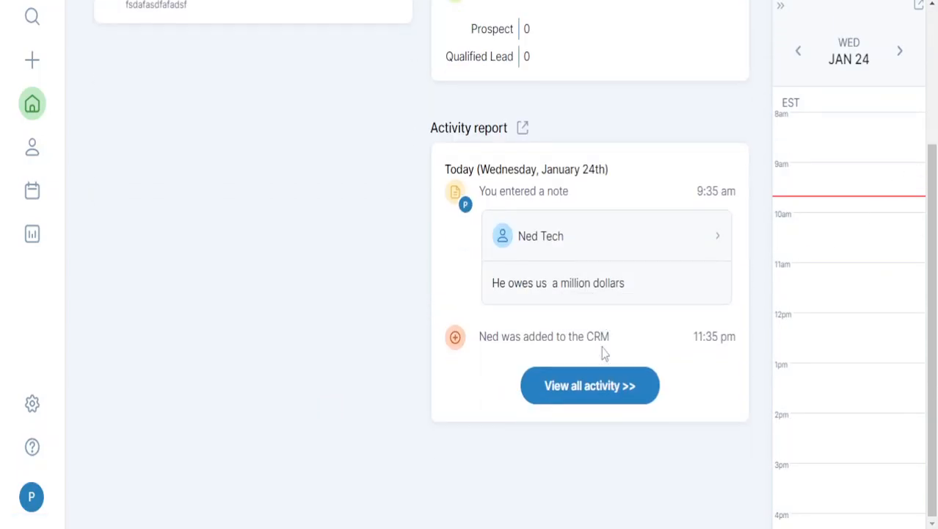
{"action": "scroll", "coordinate": [600, 349], "scroll_direction": "up", "scroll_amount": 3}
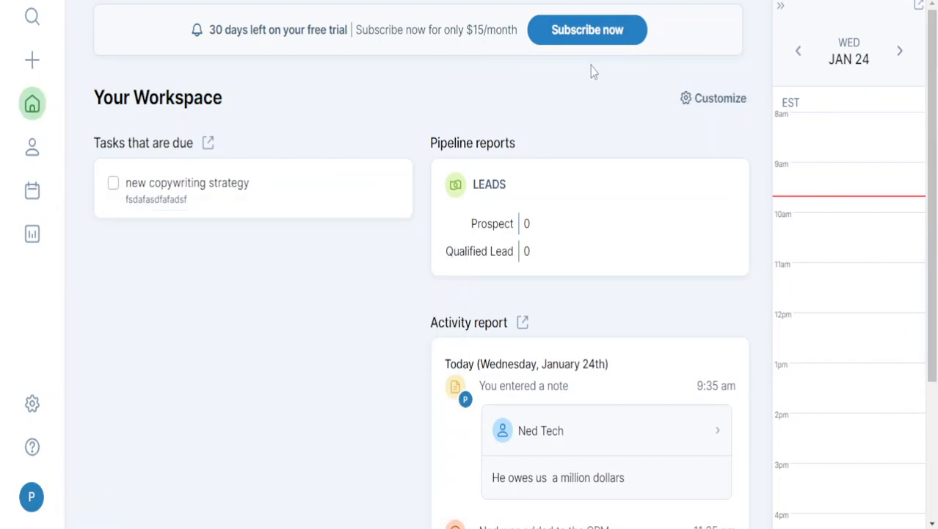
{"action": "left_click", "coordinate": [702, 100]}
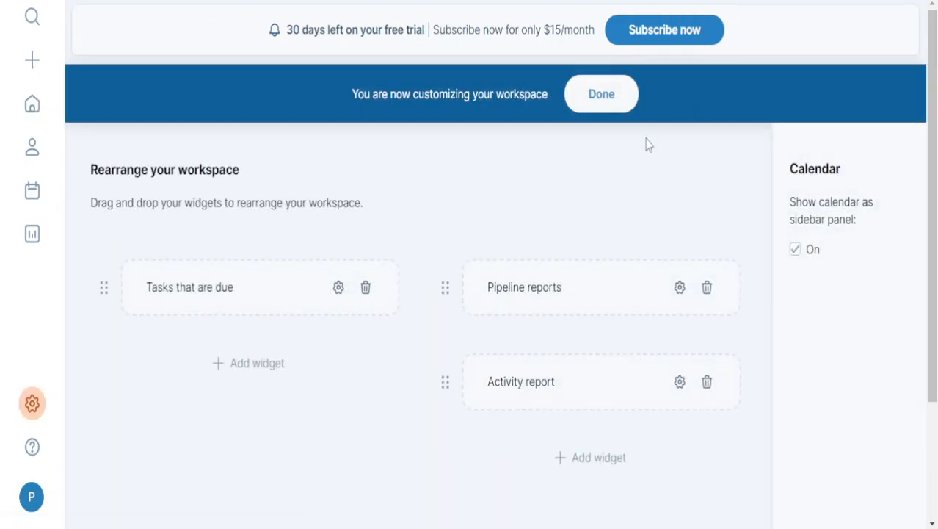
{"action": "scroll", "coordinate": [426, 270], "scroll_direction": "down", "scroll_amount": 2}
{"action": "scroll", "coordinate": [545, 472], "scroll_direction": "up", "scroll_amount": 2}
Step: Add an Activity report widget below the Tasks that are due widget, and delete that added widget again
{"action": "left_click", "coordinate": [272, 363]}
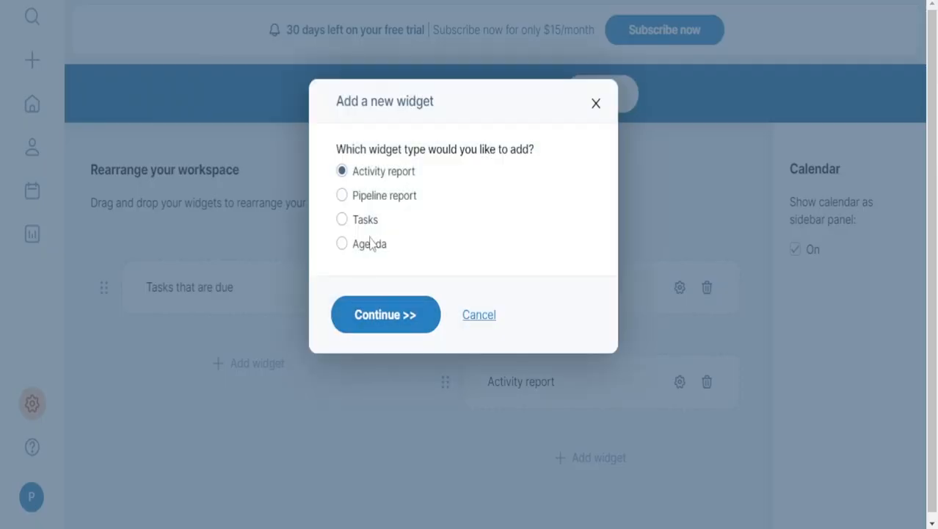
{"action": "left_click", "coordinate": [357, 202]}
{"action": "left_click", "coordinate": [344, 170]}
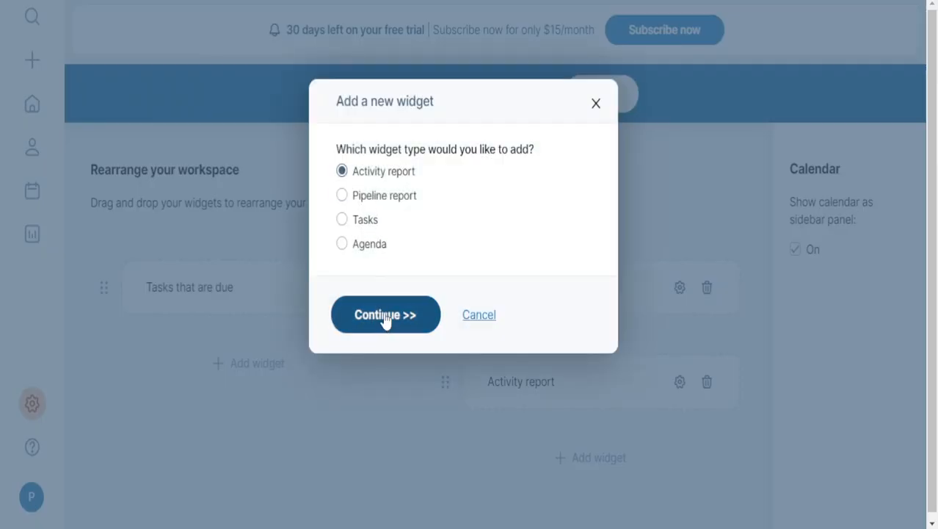
{"action": "left_click", "coordinate": [385, 316]}
{"action": "left_click", "coordinate": [385, 322]}
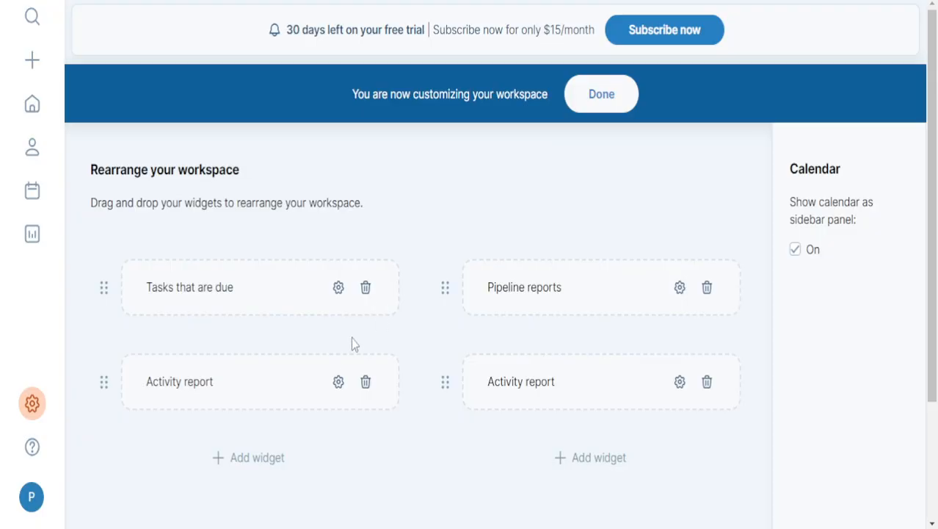
{"action": "left_click", "coordinate": [366, 382]}
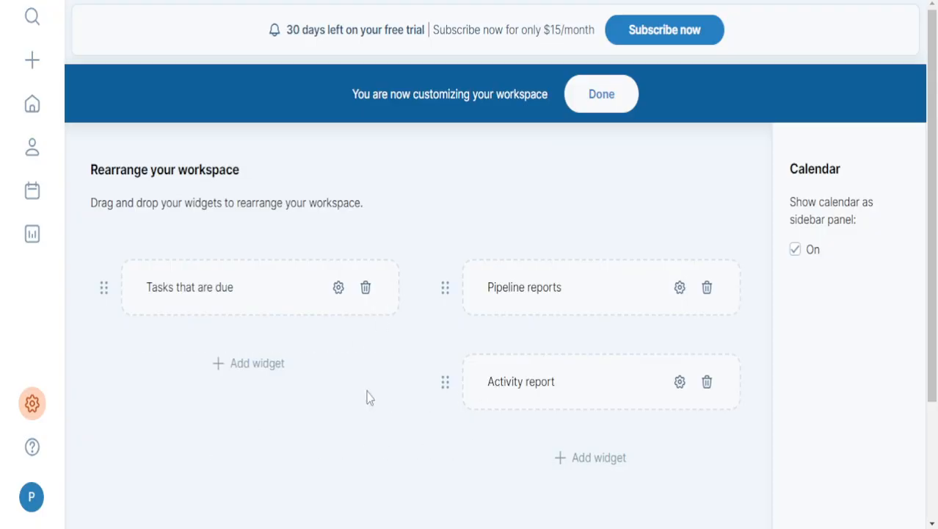
{"action": "left_click", "coordinate": [233, 367]}
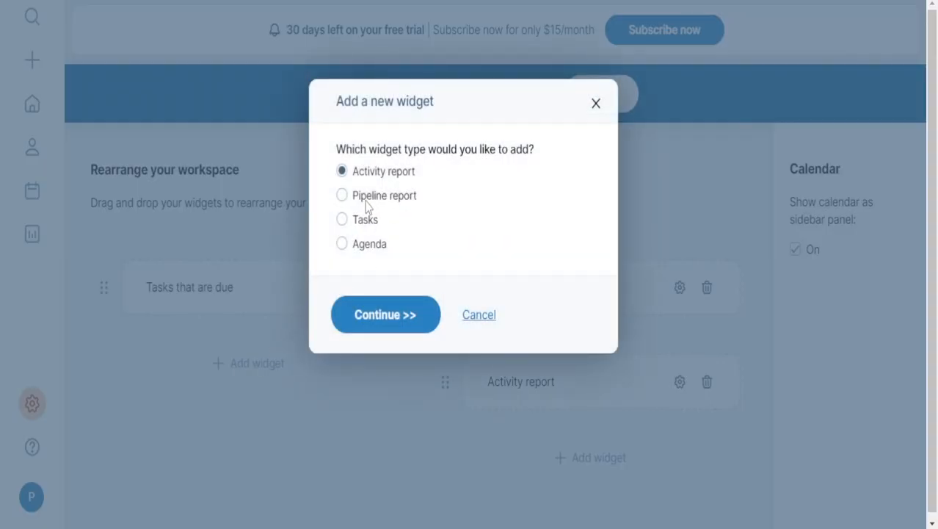
{"action": "left_click", "coordinate": [398, 319]}
{"action": "left_click", "coordinate": [445, 324]}
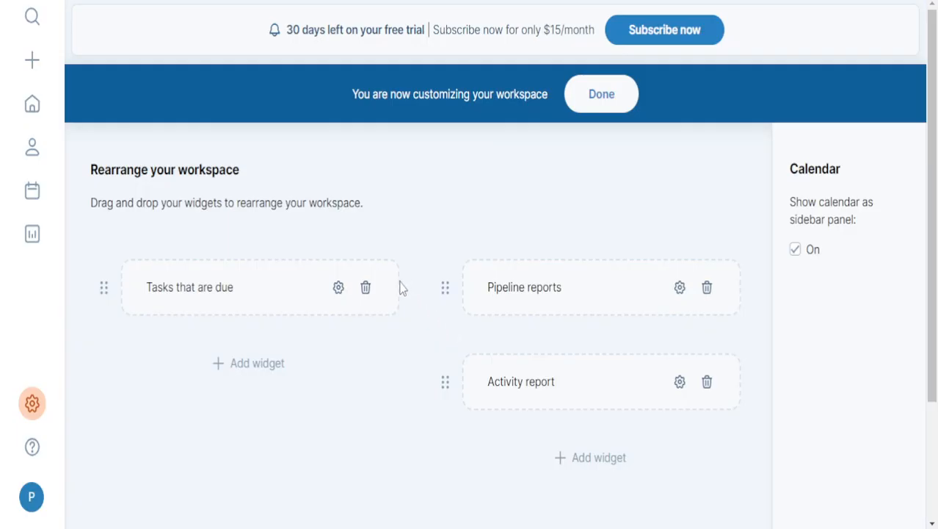
Step: Add an Agenda widget below the Tasks that are due widget and finish customizing the workspace
{"action": "left_click", "coordinate": [280, 363]}
{"action": "left_click", "coordinate": [342, 244]}
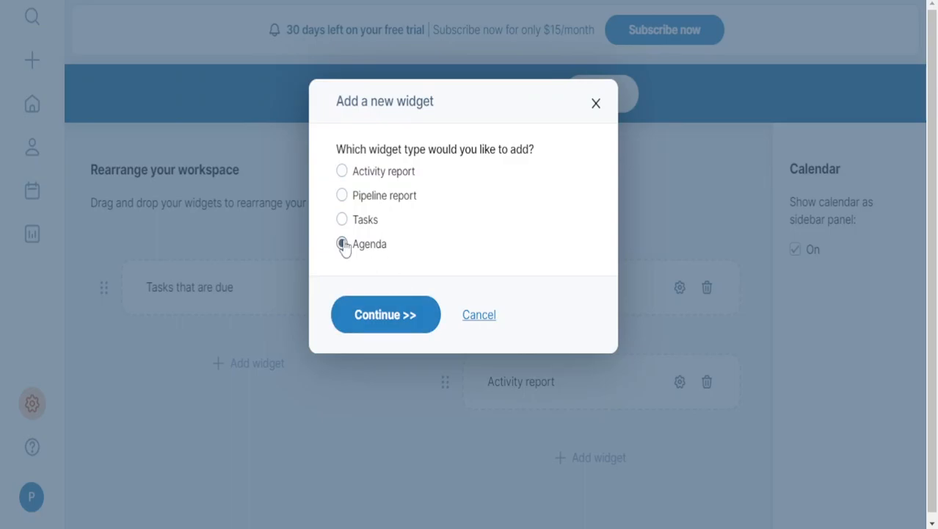
{"action": "left_click", "coordinate": [392, 320]}
{"action": "left_click", "coordinate": [383, 343]}
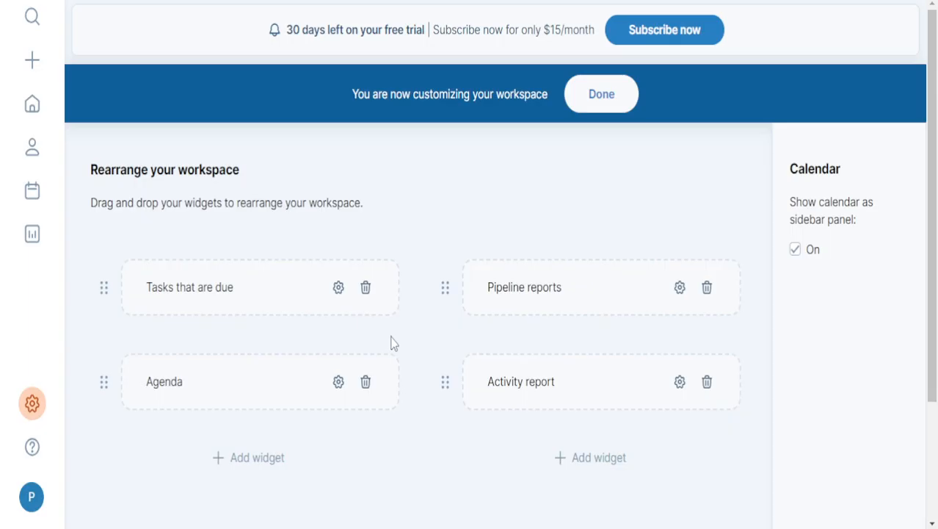
{"action": "left_click", "coordinate": [603, 98]}
Step: Look over the customized workspace with its Agenda, Pipeline reports and Activity report widgets
{"action": "scroll", "coordinate": [288, 298], "scroll_direction": "down", "scroll_amount": 2}
{"action": "scroll", "coordinate": [288, 293], "scroll_direction": "up", "scroll_amount": 2}
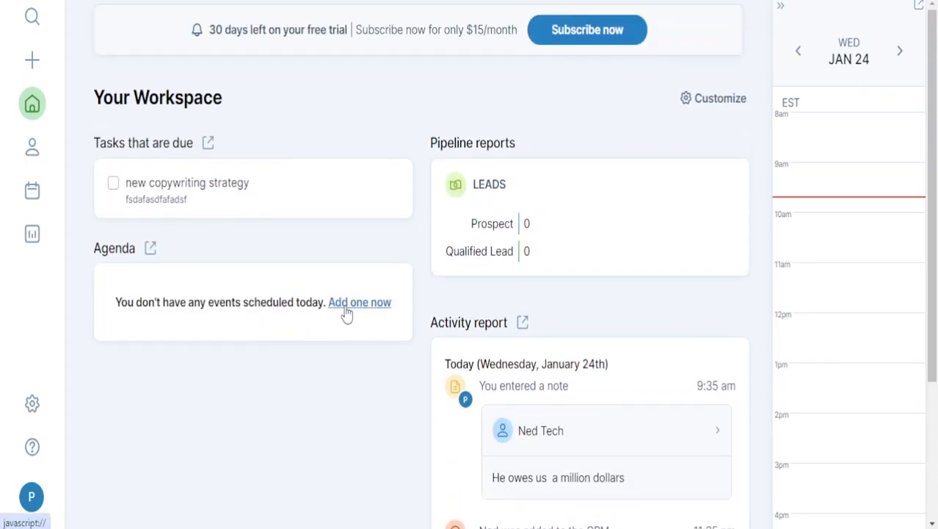
{"action": "scroll", "coordinate": [555, 231], "scroll_direction": "down", "scroll_amount": 3}
{"action": "scroll", "coordinate": [565, 266], "scroll_direction": "up", "scroll_amount": 1}
{"action": "scroll", "coordinate": [566, 266], "scroll_direction": "down", "scroll_amount": 1}
{"action": "scroll", "coordinate": [556, 324], "scroll_direction": "up", "scroll_amount": 2}
{"action": "scroll", "coordinate": [556, 324], "scroll_direction": "up", "scroll_amount": 1}
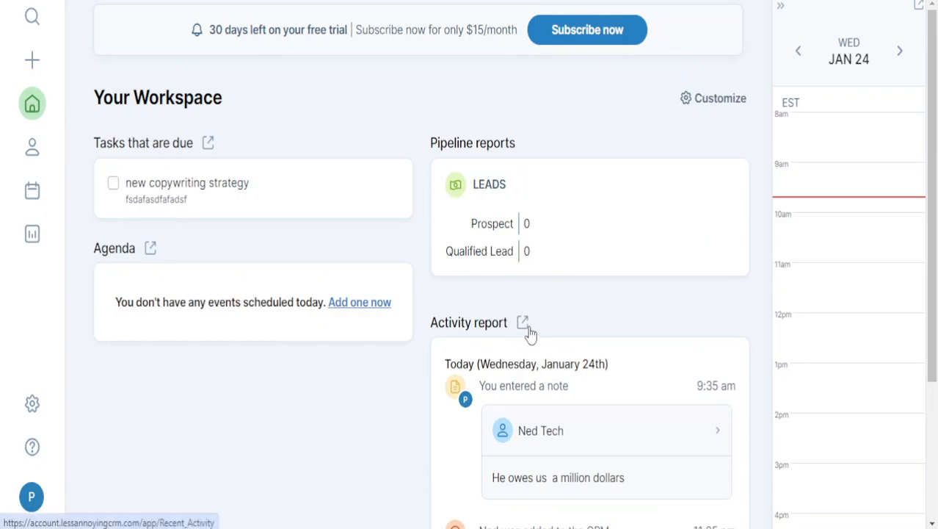
Step: Open the full Activity report, view the kinds of records that can be added, and return to the workspace
{"action": "left_click", "coordinate": [523, 324]}
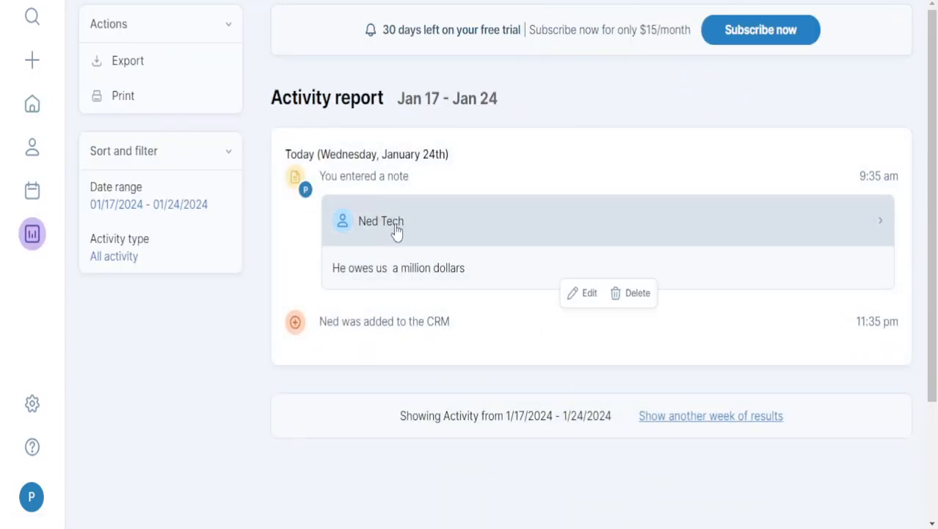
{"action": "left_click", "coordinate": [33, 58]}
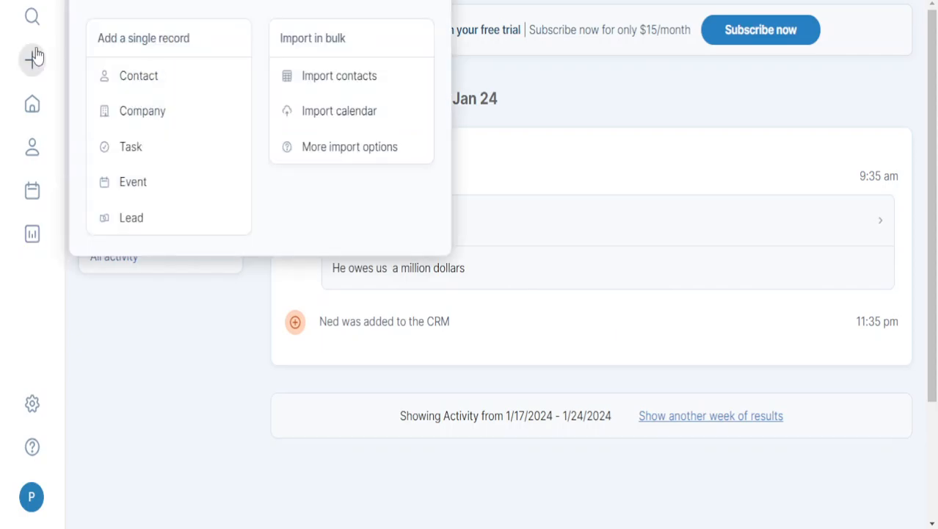
{"action": "left_click", "coordinate": [33, 104]}
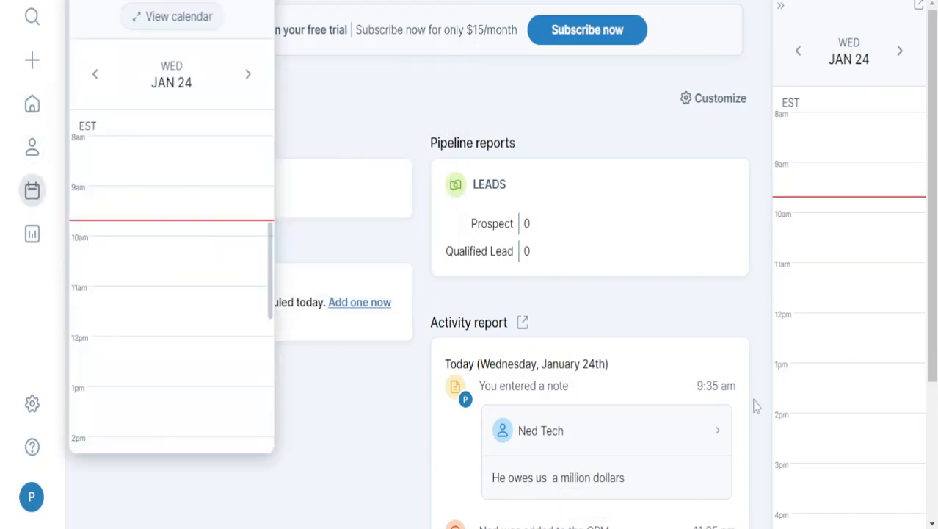
Step: Look through the hours and month view of the workspace's calendar, and review the Pipeline reports widget
{"action": "scroll", "coordinate": [581, 389], "scroll_direction": "down", "scroll_amount": 3}
{"action": "scroll", "coordinate": [860, 342], "scroll_direction": "up", "scroll_amount": 8}
{"action": "scroll", "coordinate": [901, 209], "scroll_direction": "down", "scroll_amount": 8}
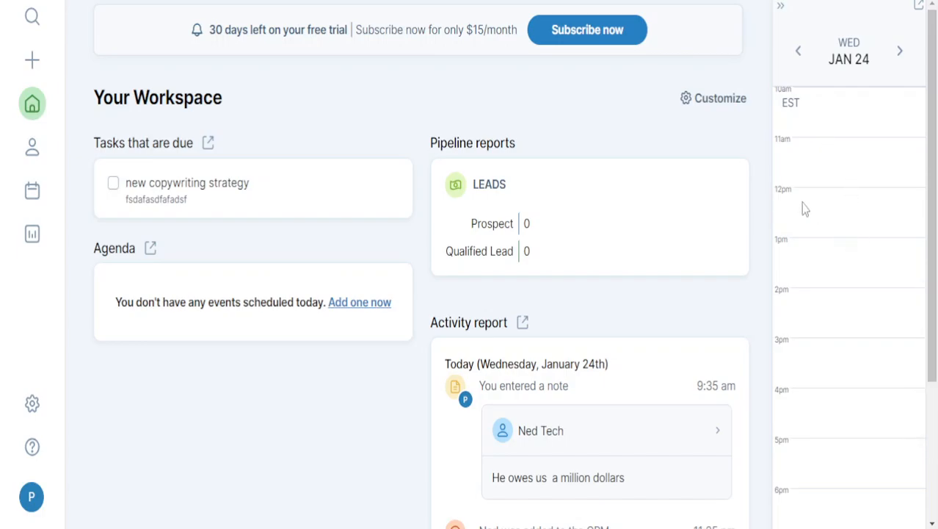
{"action": "mouse_move", "coordinate": [868, 52]}
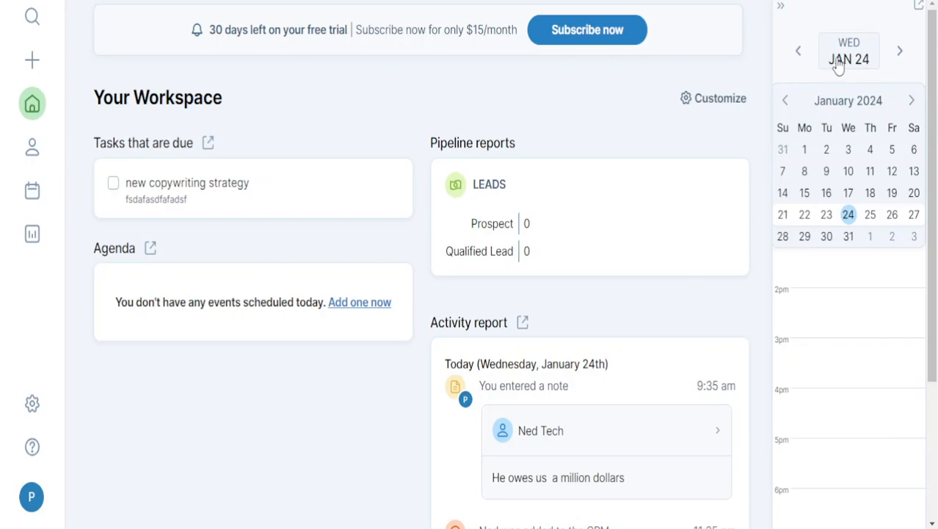
{"action": "left_click_drag", "start_coordinate": [431, 142], "coordinate": [536, 159]}
{"action": "left_click", "coordinate": [503, 204]}
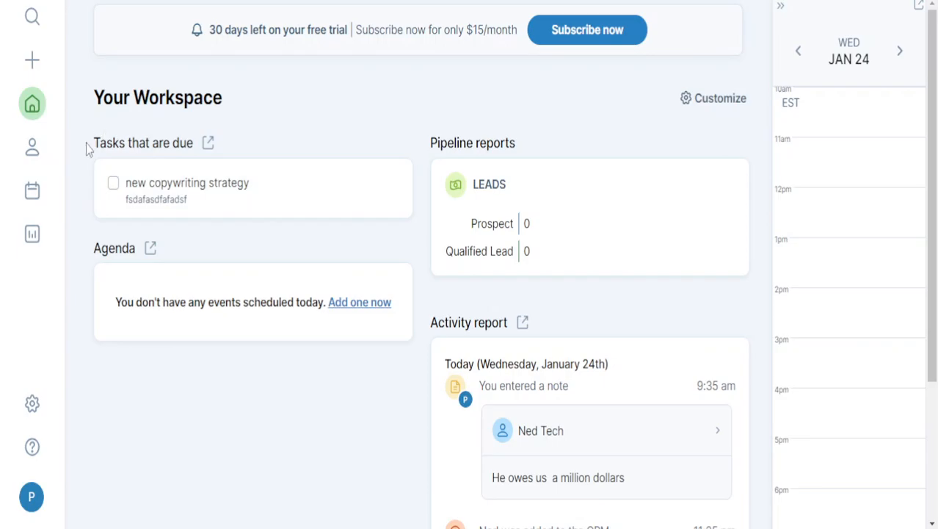
Step: Mark the due task "new copywriting strategy" as completed and check its entry in the Activity report
{"action": "left_click_drag", "start_coordinate": [87, 149], "coordinate": [190, 159]}
{"action": "left_click", "coordinate": [113, 184]}
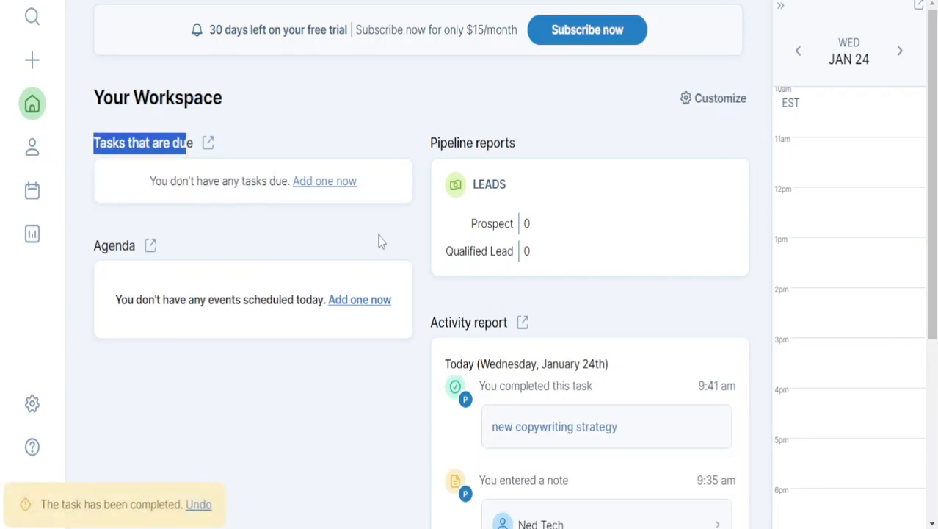
{"action": "scroll", "coordinate": [551, 330], "scroll_direction": "down", "scroll_amount": 2}
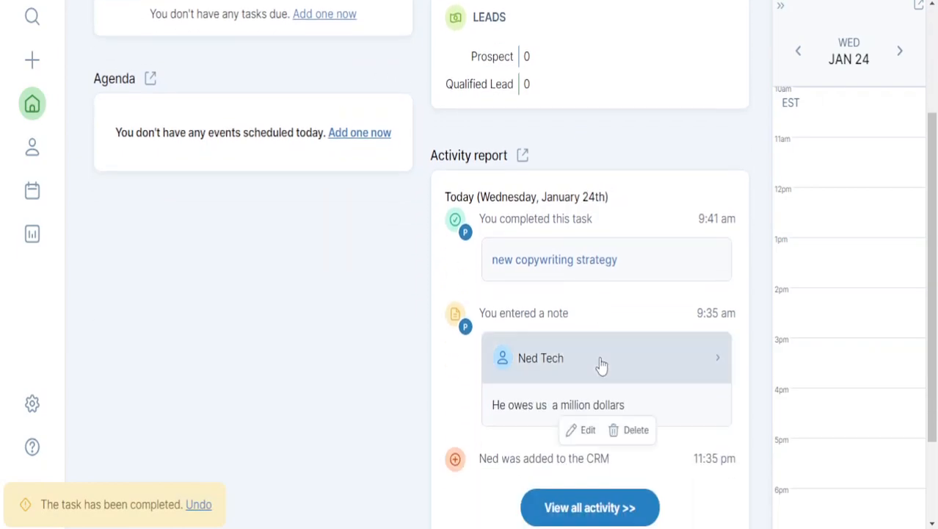
{"action": "scroll", "coordinate": [293, 146], "scroll_direction": "up", "scroll_amount": 2}
{"action": "left_click_drag", "start_coordinate": [94, 143], "coordinate": [188, 145]}
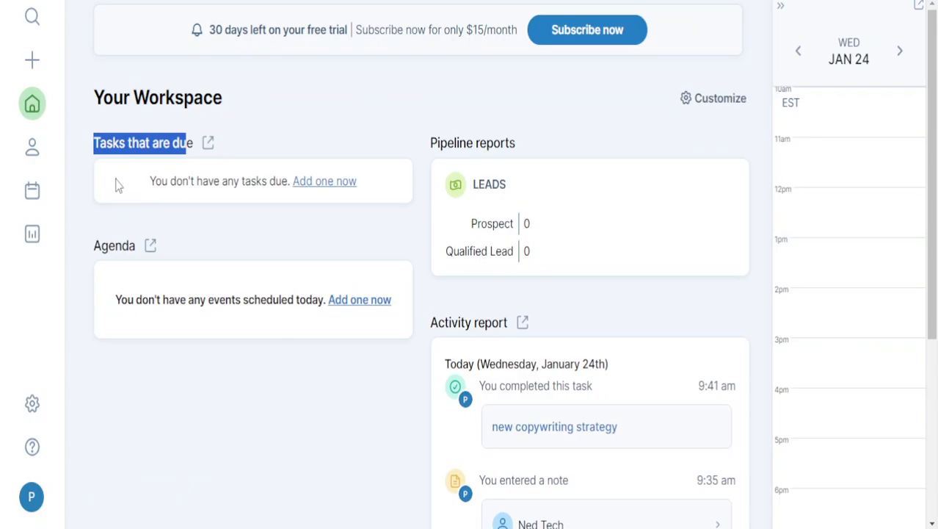
{"action": "left_click_drag", "start_coordinate": [433, 323], "coordinate": [495, 364]}
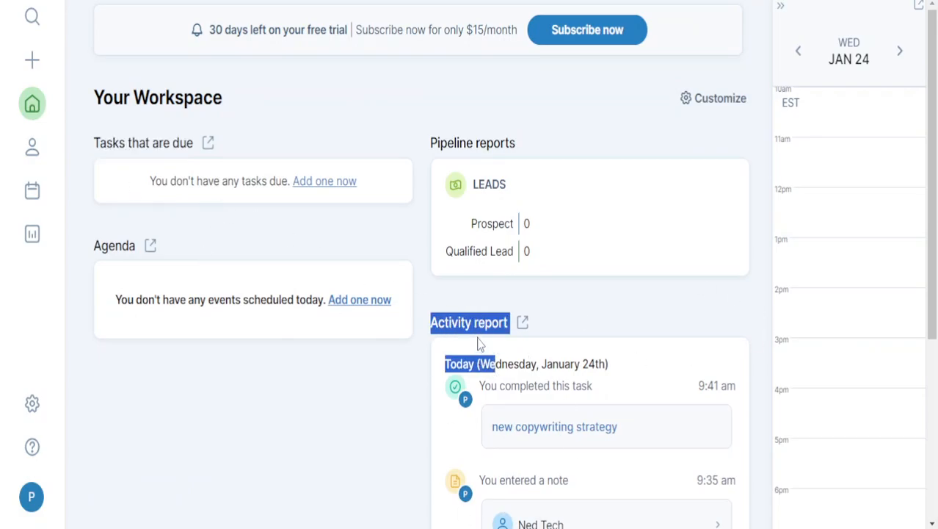
{"action": "left_click", "coordinate": [478, 345]}
{"action": "scroll", "coordinate": [587, 294], "scroll_direction": "down", "scroll_amount": 3}
{"action": "scroll", "coordinate": [514, 294], "scroll_direction": "up", "scroll_amount": 3}
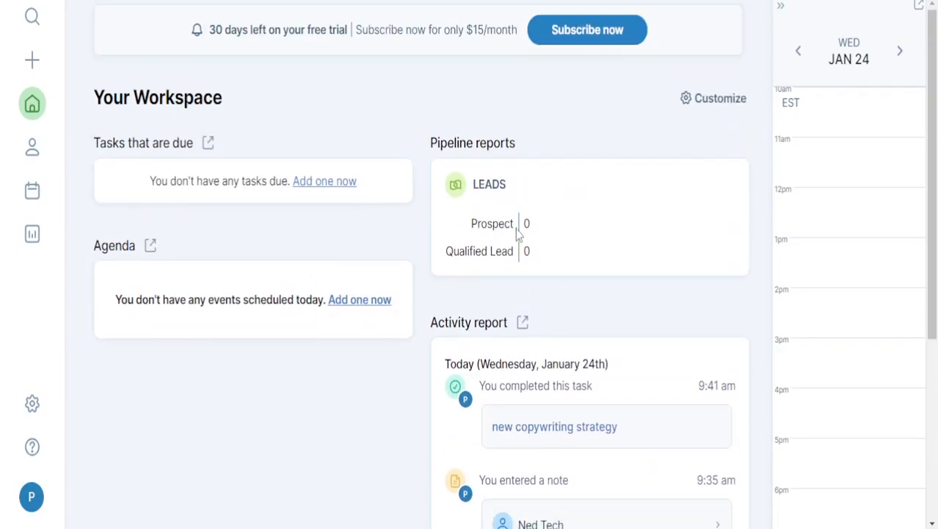
Step: Start a new event from the Agenda widget and name it "School report session"
{"action": "left_click", "coordinate": [364, 314]}
{"action": "left_click", "coordinate": [507, 156]}
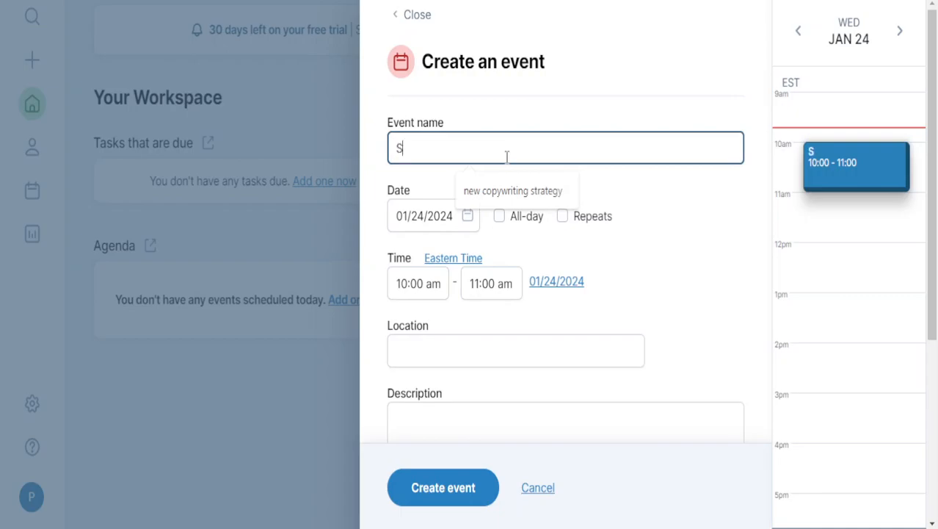
{"action": "type", "text": "c"}
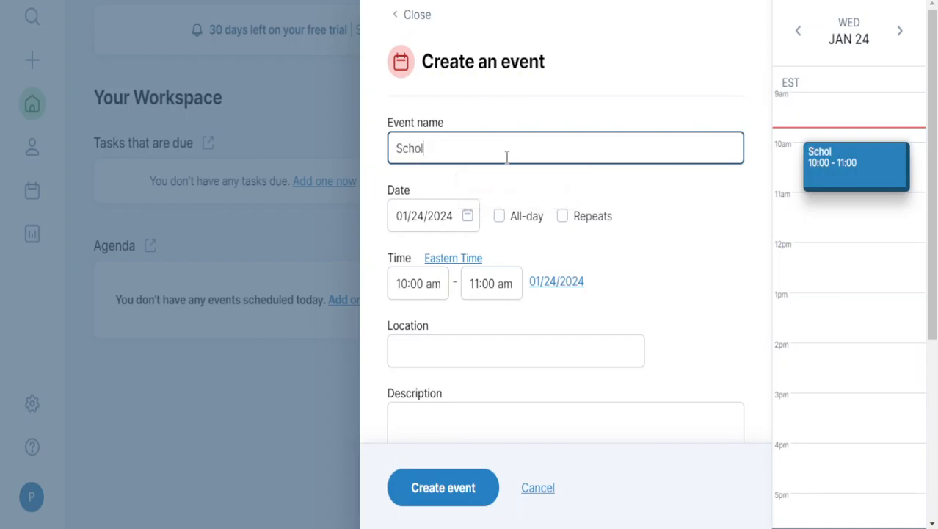
{"action": "type", "text": "hool repo"}
{"action": "type", "text": "rt session"}
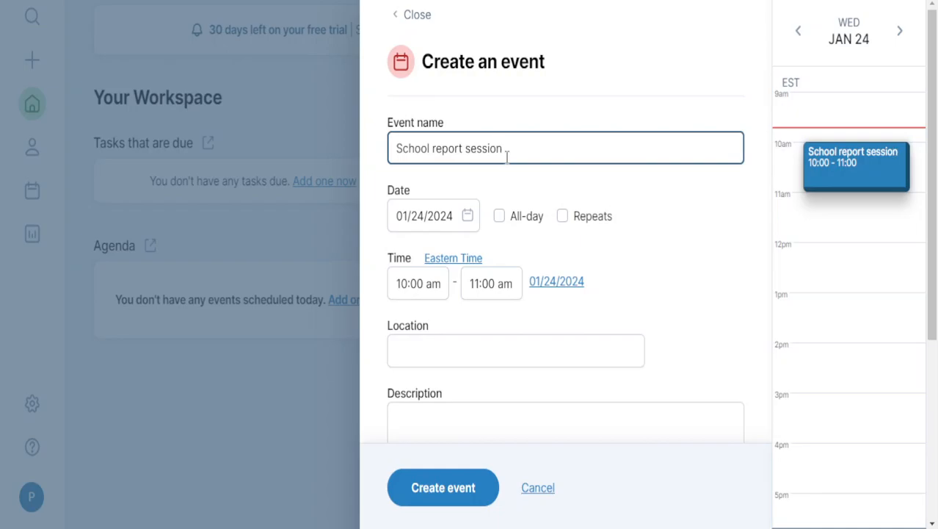
Step: Make the event all-day, and try the repeat option before switching it off again
{"action": "left_click", "coordinate": [501, 219]}
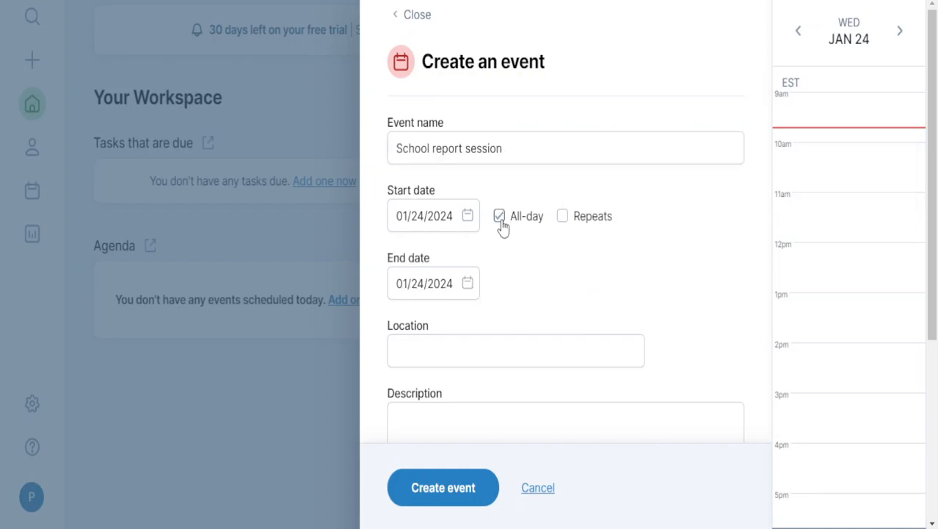
{"action": "left_click", "coordinate": [563, 217]}
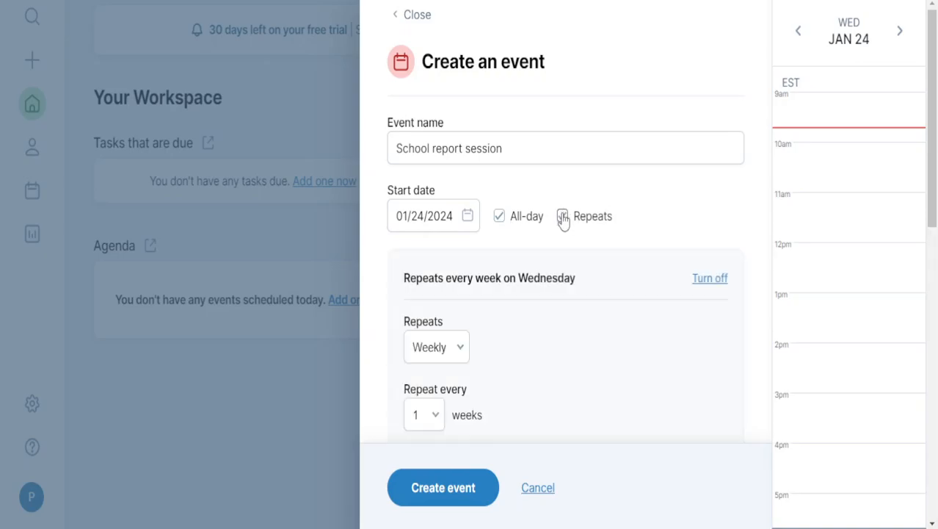
{"action": "left_click", "coordinate": [564, 217]}
{"action": "scroll", "coordinate": [562, 222], "scroll_direction": "down", "scroll_amount": 3}
{"action": "scroll", "coordinate": [561, 222], "scroll_direction": "up", "scroll_amount": 1}
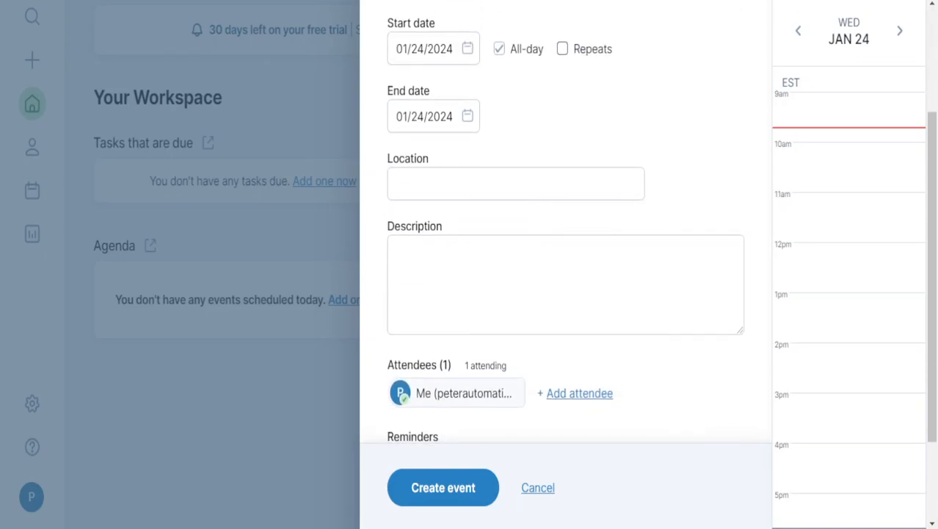
Step: Add the existing contact to the event as a second attendee
{"action": "scroll", "coordinate": [552, 77], "scroll_direction": "down", "scroll_amount": 2}
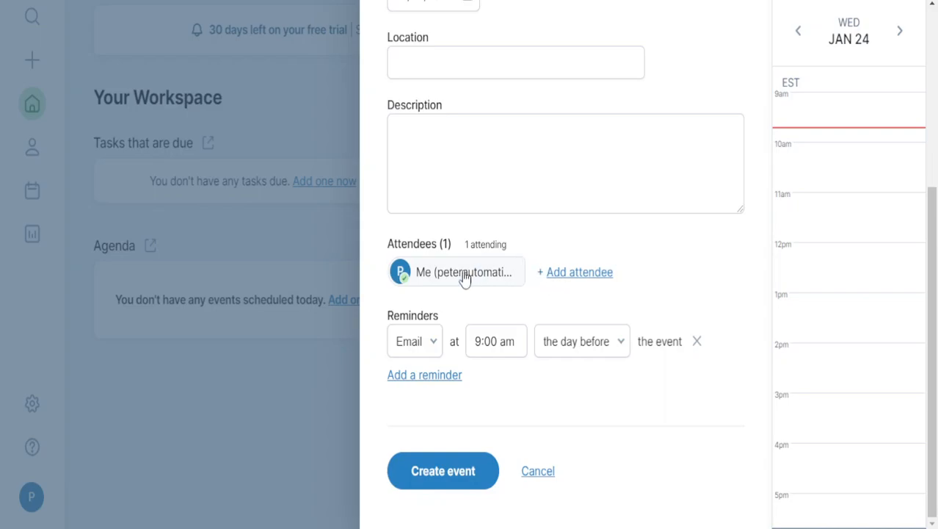
{"action": "left_click", "coordinate": [401, 272]}
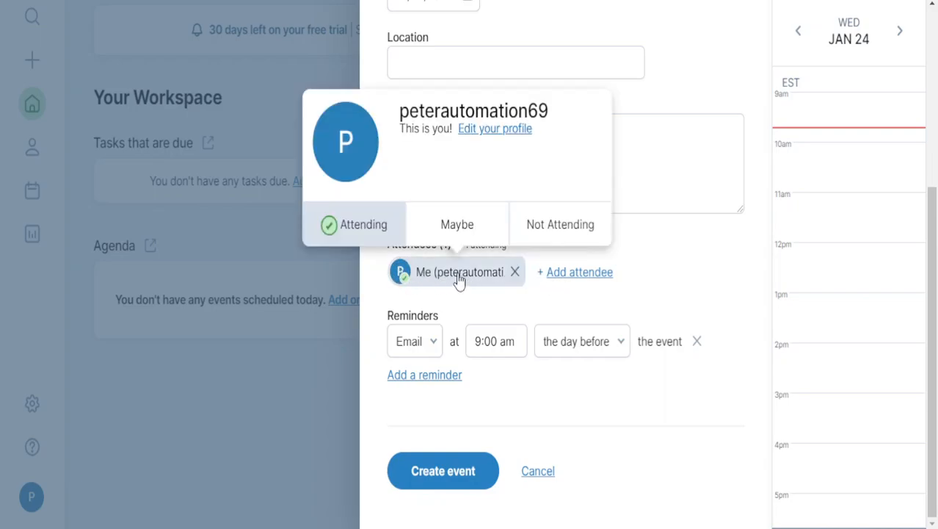
{"action": "left_click", "coordinate": [580, 273]}
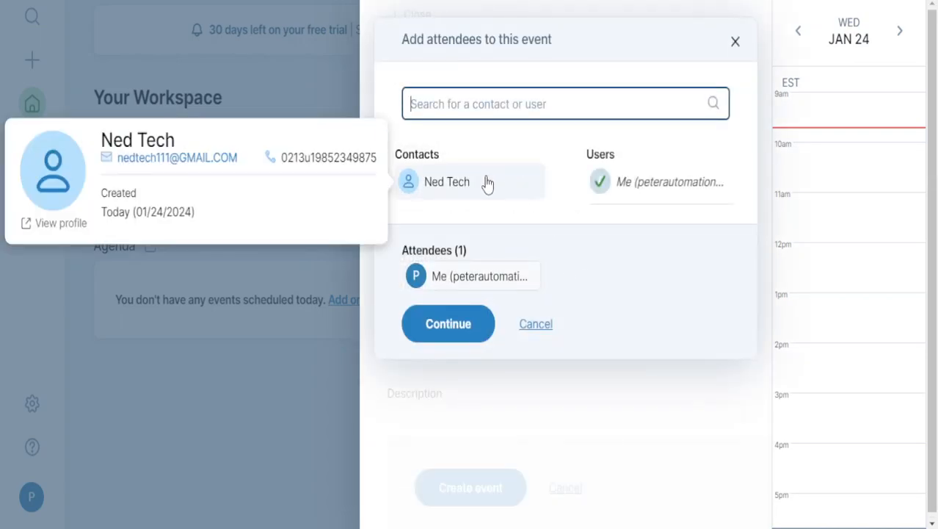
{"action": "left_click", "coordinate": [487, 182]}
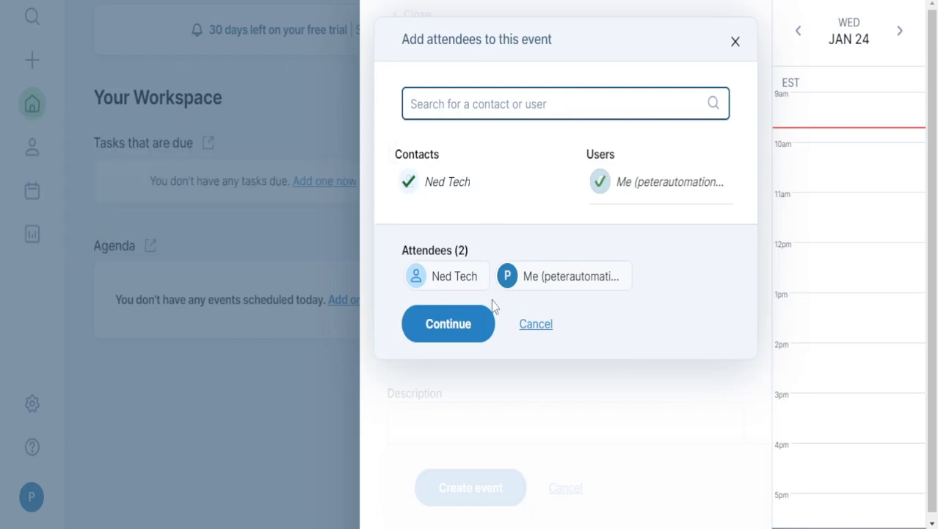
{"action": "left_click", "coordinate": [471, 311]}
Step: Examine the choices for the event reminder's delivery type, days before the event and time
{"action": "scroll", "coordinate": [483, 315], "scroll_direction": "down", "scroll_amount": 4}
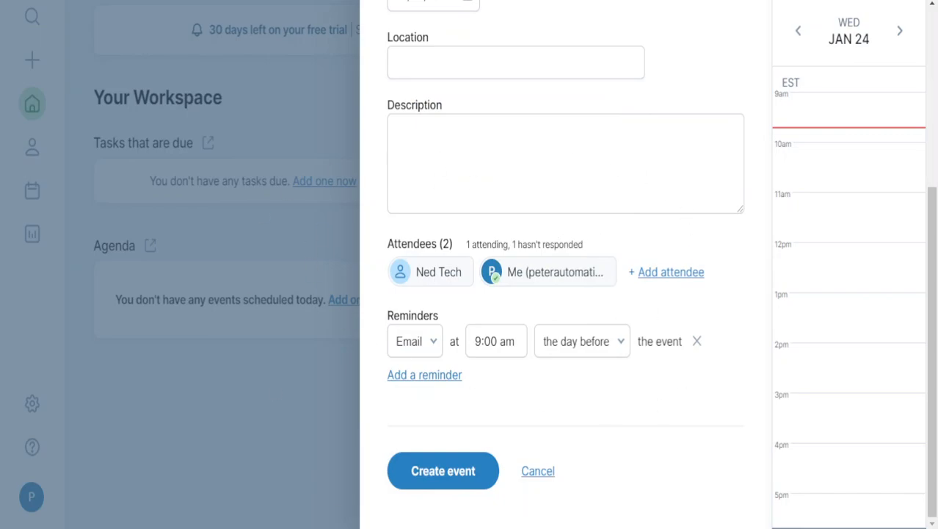
{"action": "left_click", "coordinate": [430, 342]}
{"action": "left_click", "coordinate": [430, 342]}
{"action": "left_click", "coordinate": [417, 349]}
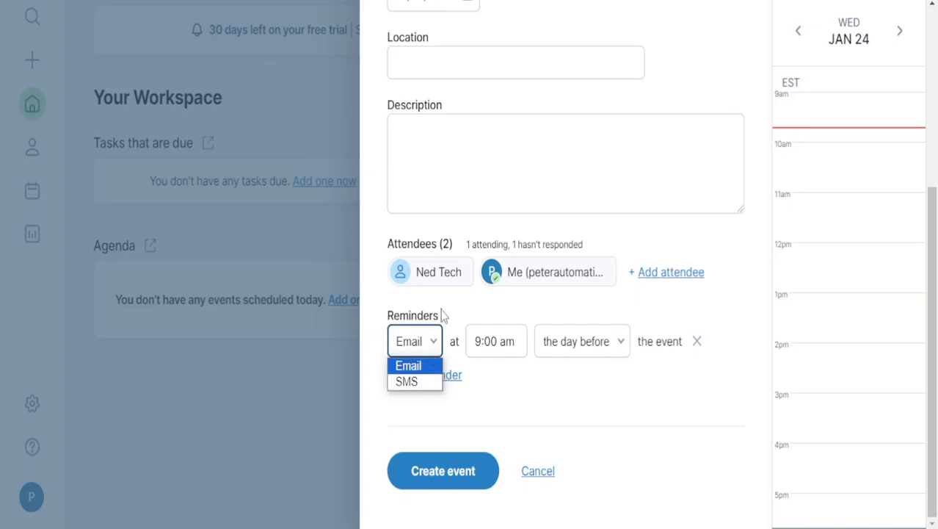
{"action": "left_click", "coordinate": [470, 322]}
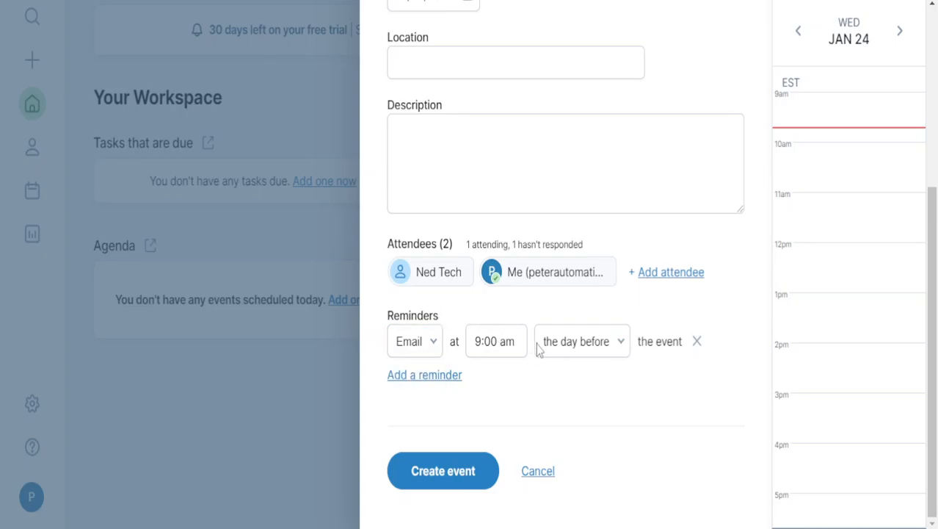
{"action": "left_click", "coordinate": [572, 346]}
{"action": "scroll", "coordinate": [599, 206], "scroll_direction": "down", "scroll_amount": 5}
{"action": "scroll", "coordinate": [602, 158], "scroll_direction": "up", "scroll_amount": 5}
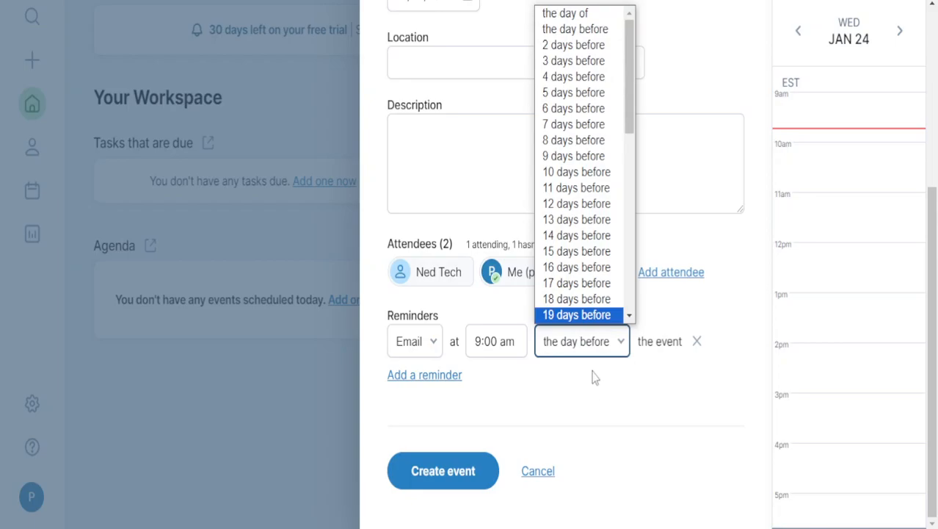
{"action": "left_click", "coordinate": [715, 332]}
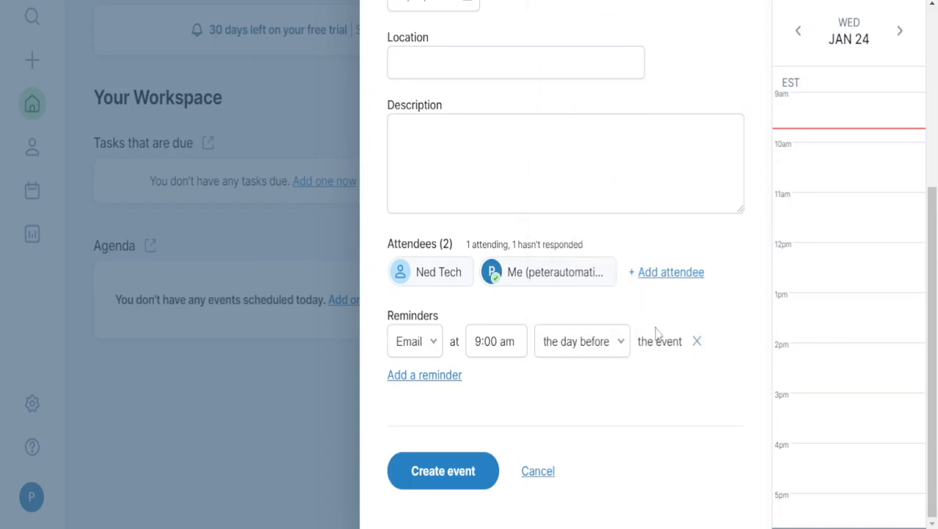
{"action": "left_click", "coordinate": [511, 345]}
{"action": "left_click", "coordinate": [579, 401]}
Step: Add a second reminder, remove it again, and create the event
{"action": "left_click", "coordinate": [422, 376]}
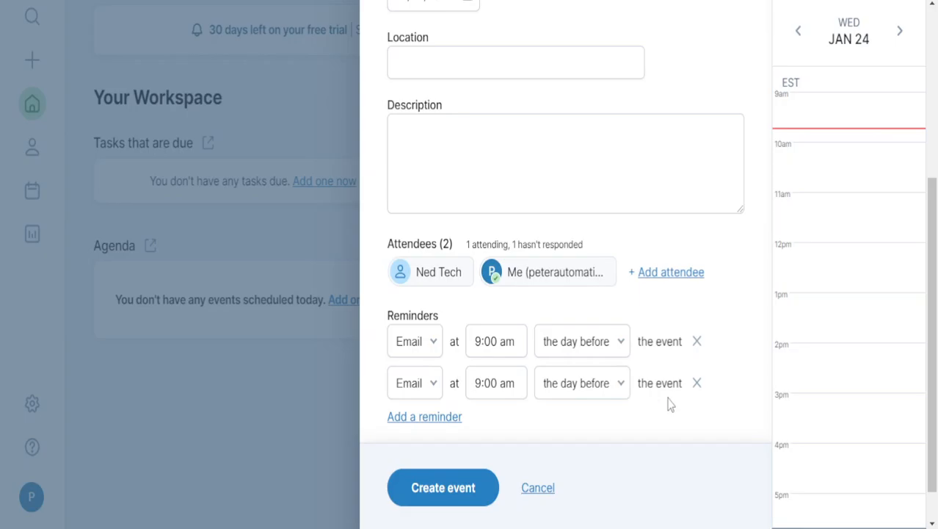
{"action": "left_click", "coordinate": [697, 383]}
{"action": "scroll", "coordinate": [637, 334], "scroll_direction": "up", "scroll_amount": 4}
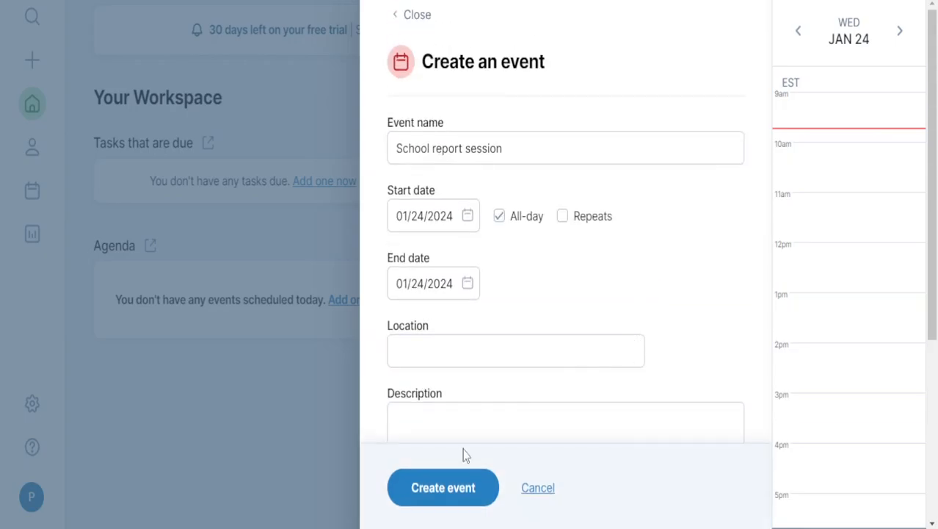
{"action": "left_click", "coordinate": [450, 494]}
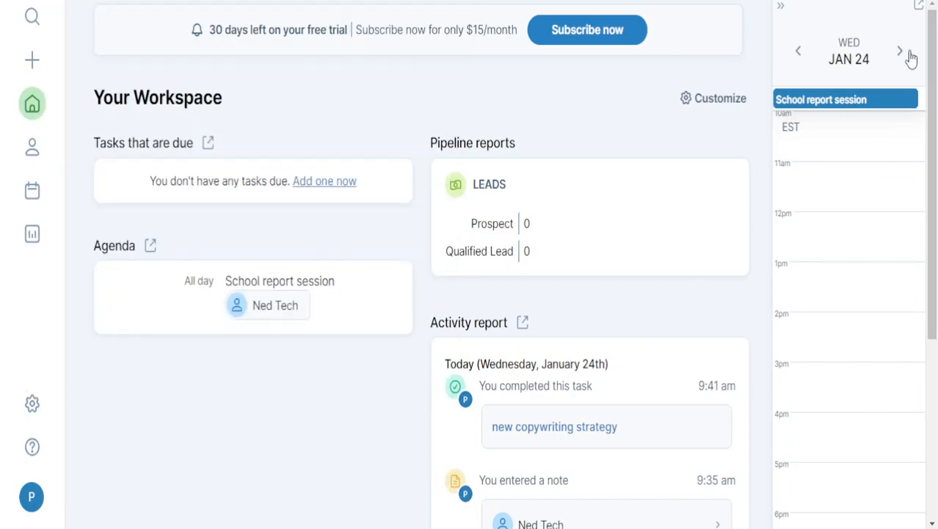
Step: Show the next day in the workspace's day calendar and look over the workspace
{"action": "left_click", "coordinate": [901, 53]}
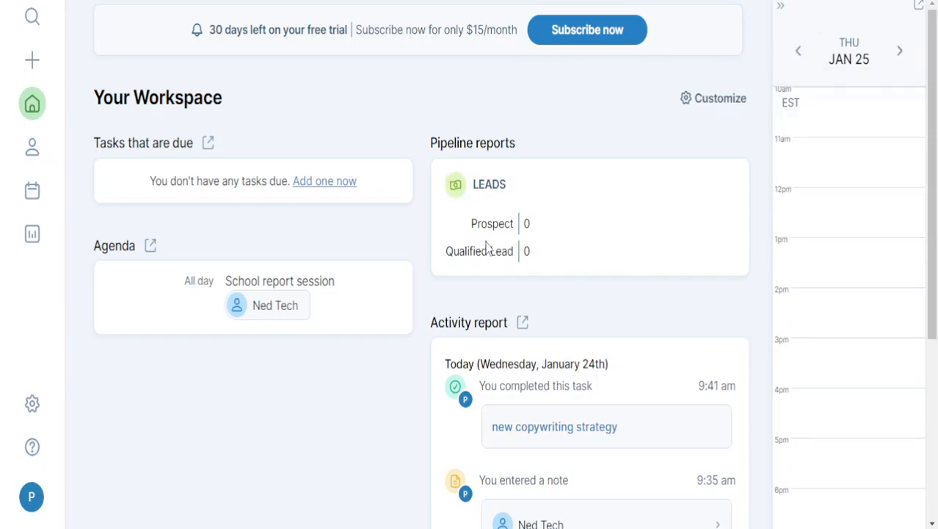
{"action": "scroll", "coordinate": [474, 204], "scroll_direction": "down", "scroll_amount": 3}
{"action": "scroll", "coordinate": [474, 203], "scroll_direction": "up", "scroll_amount": 3}
Step: Create a company named "NEd tech inc" and open the list of contacts and companies
{"action": "mouse_move", "coordinate": [32, 60]}
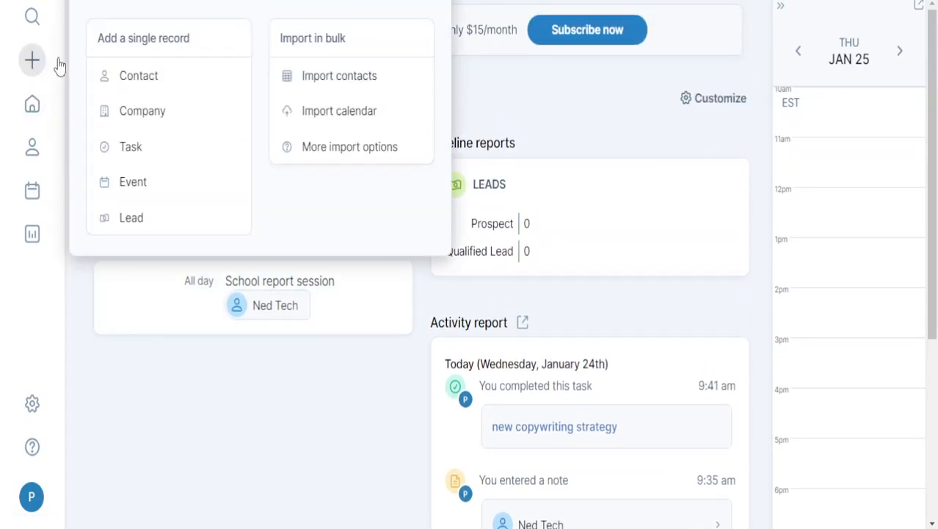
{"action": "left_click", "coordinate": [147, 111]}
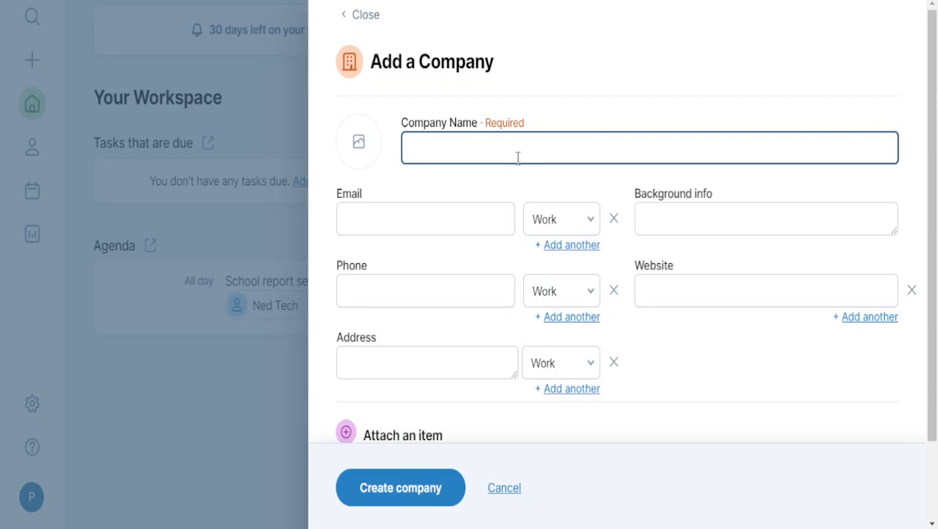
{"action": "type", "text": "NEd tech inc"}
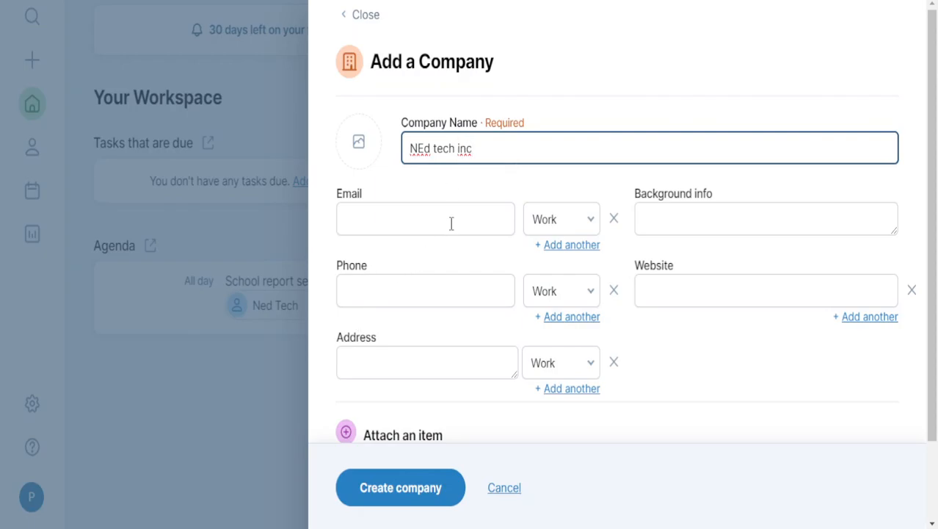
{"action": "scroll", "coordinate": [441, 274], "scroll_direction": "down", "scroll_amount": 2}
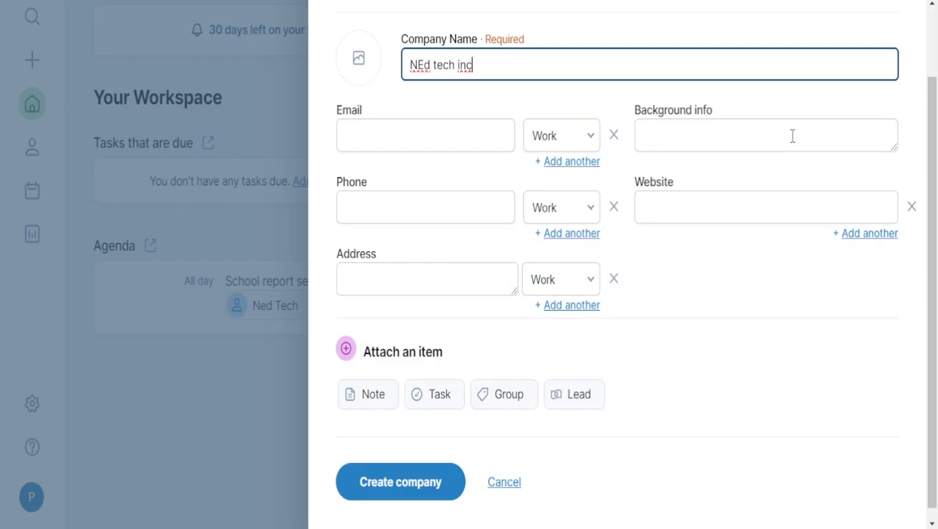
{"action": "left_click", "coordinate": [749, 196]}
{"action": "scroll", "coordinate": [752, 202], "scroll_direction": "down", "scroll_amount": 1}
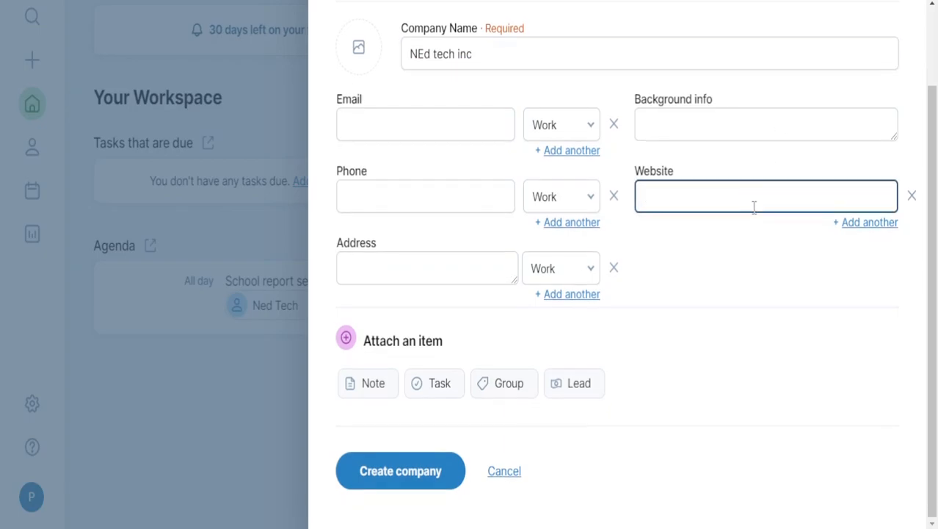
{"action": "left_click", "coordinate": [405, 471]}
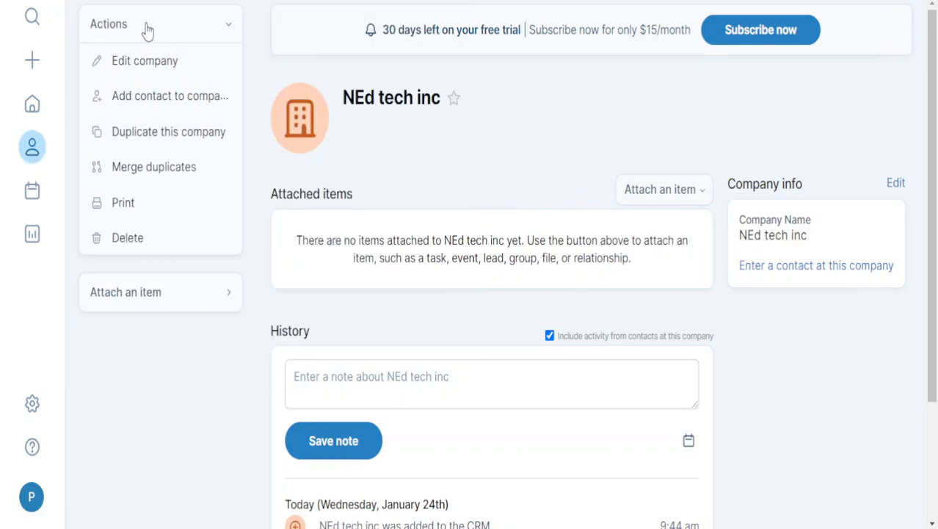
{"action": "left_click", "coordinate": [43, 148]}
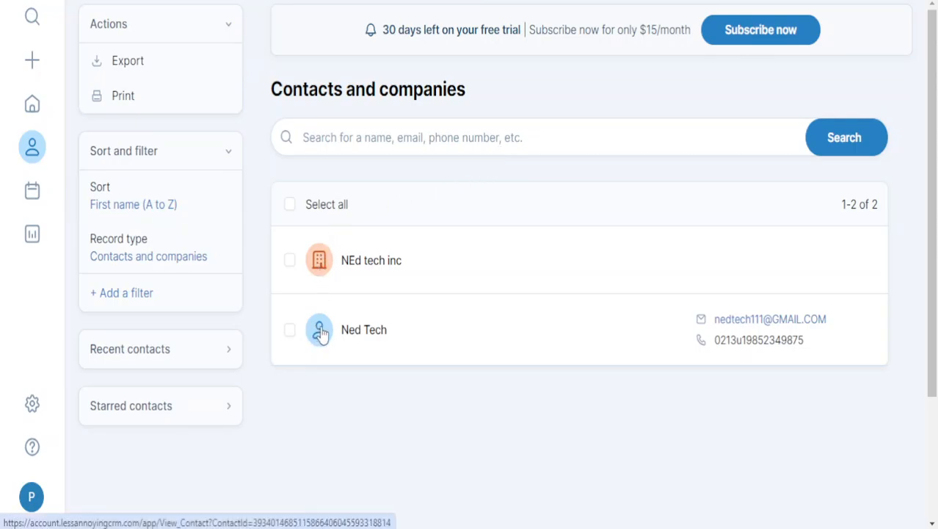
{"action": "left_click", "coordinate": [44, 57]}
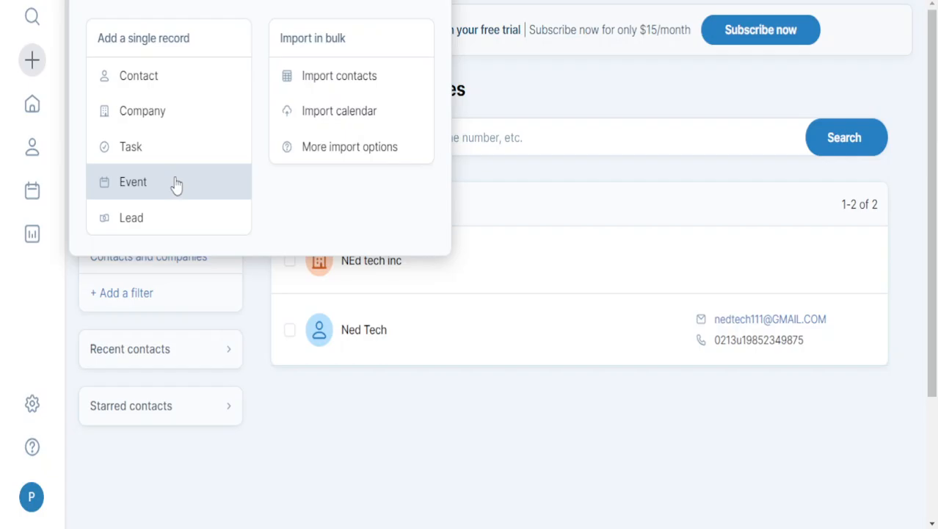
{"action": "left_click", "coordinate": [161, 217]}
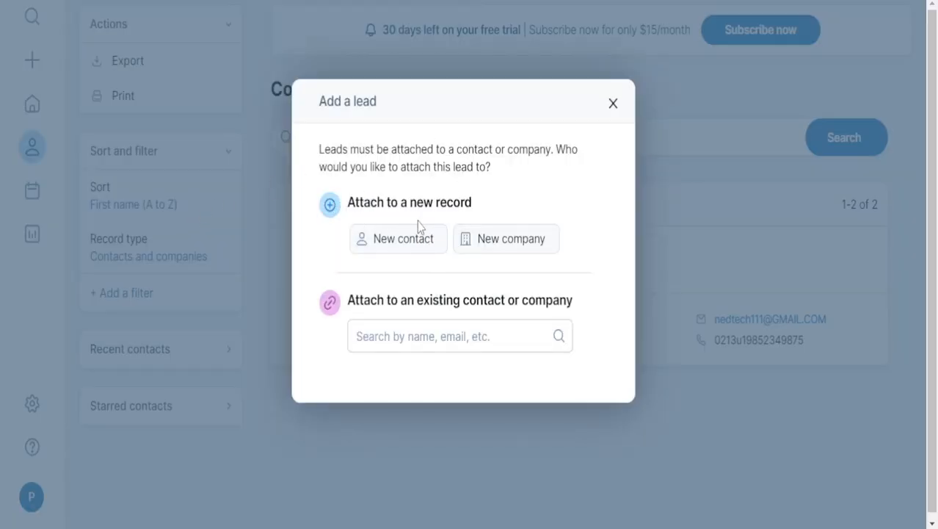
{"action": "left_click", "coordinate": [407, 238]}
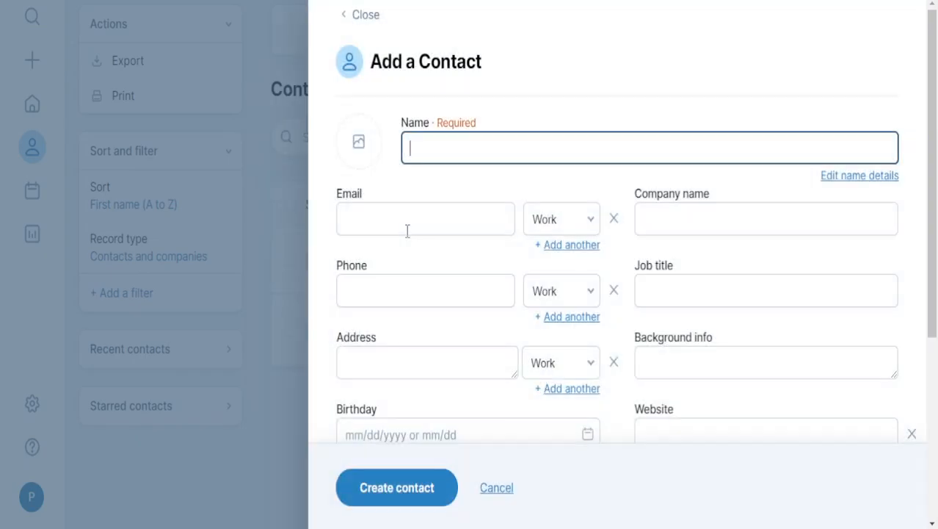
{"action": "left_click", "coordinate": [375, 14]}
Step: Start a new lead attached to the existing contact
{"action": "mouse_move", "coordinate": [32, 58]}
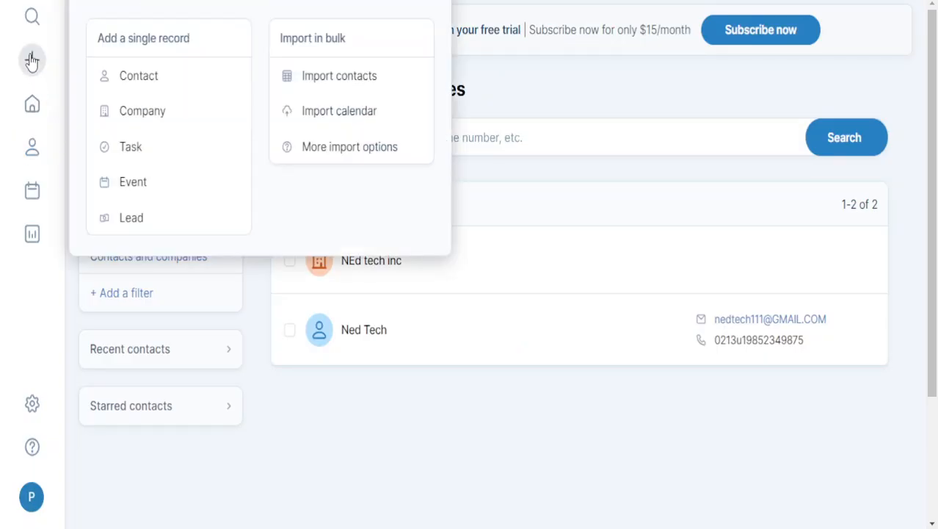
{"action": "left_click", "coordinate": [152, 220]}
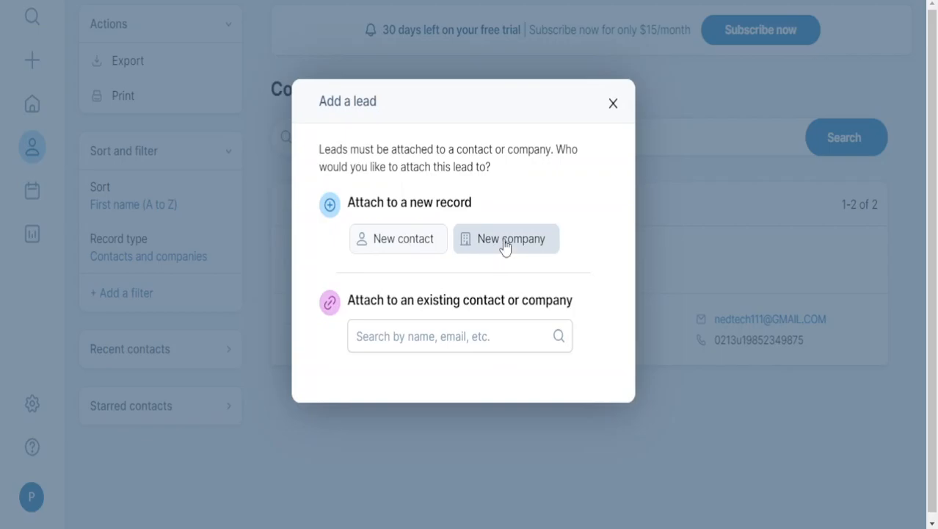
{"action": "left_click", "coordinate": [412, 342]}
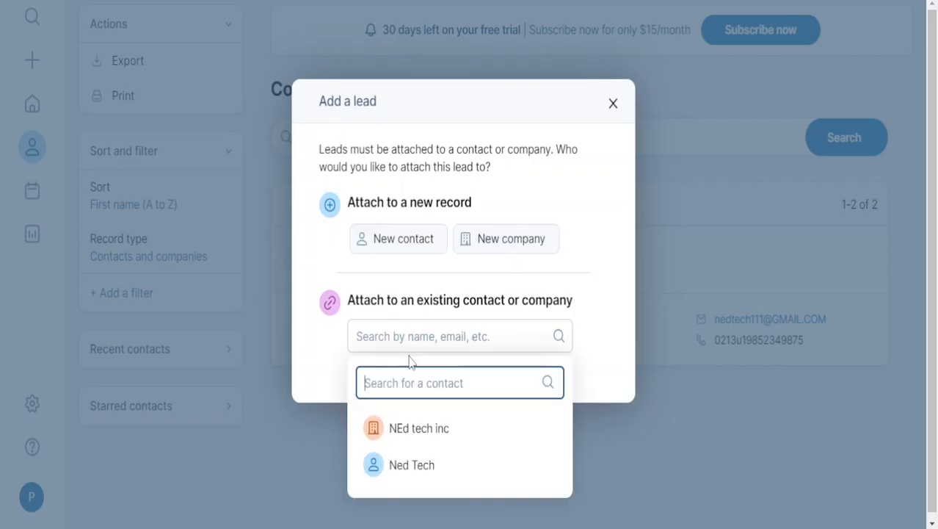
{"action": "left_click", "coordinate": [417, 462]}
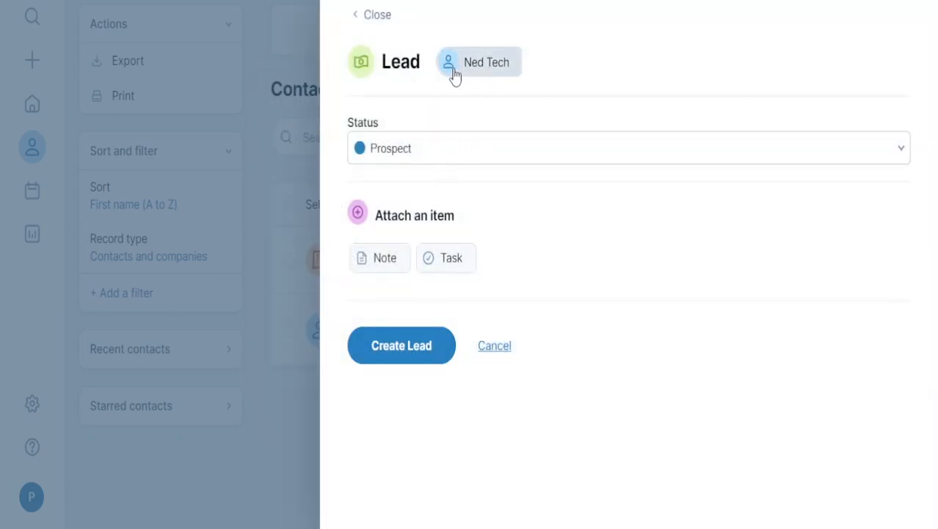
Step: Set the lead's status to Sale Won (Closed) and create the lead
{"action": "left_click", "coordinate": [467, 158]}
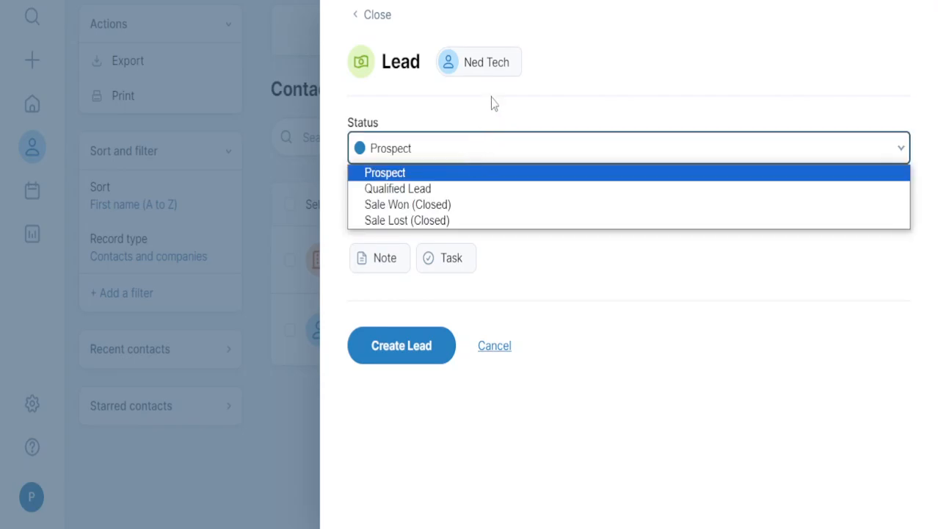
{"action": "left_click", "coordinate": [445, 150]}
{"action": "left_click", "coordinate": [447, 149]}
{"action": "left_click", "coordinate": [465, 207]}
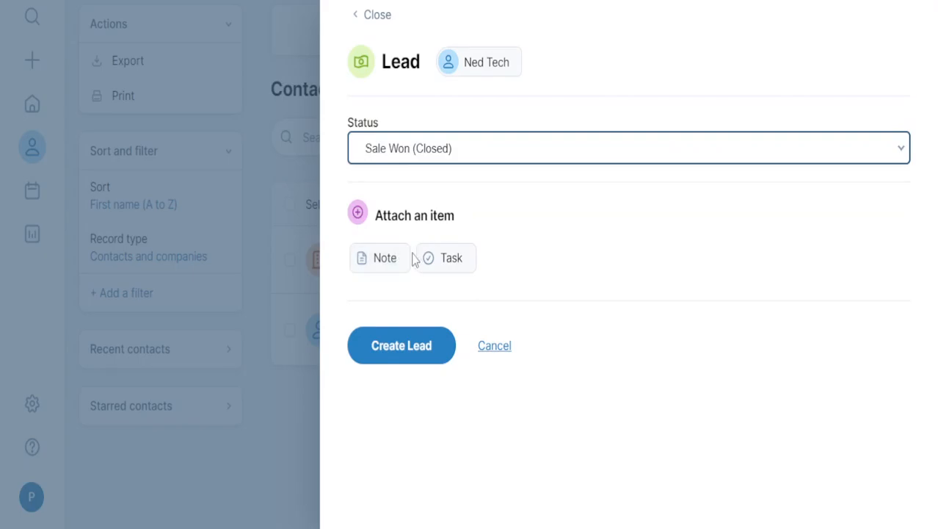
{"action": "left_click", "coordinate": [378, 215]}
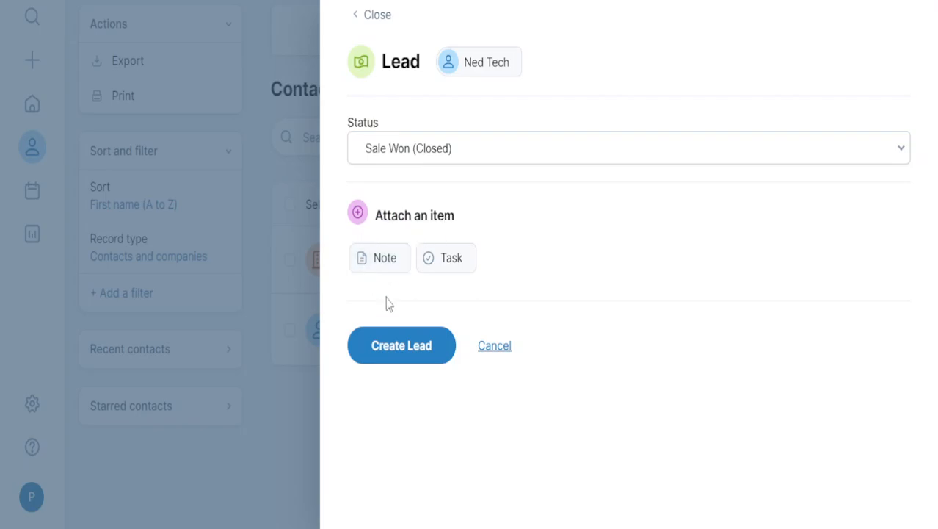
{"action": "left_click", "coordinate": [402, 346]}
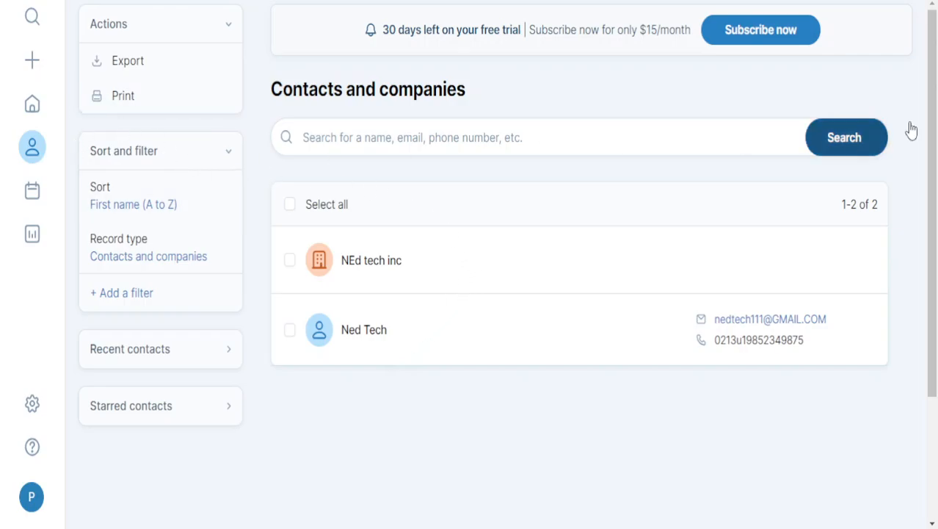
Step: Examine the workspace's pipeline lead reports for the Prospect and Qualified Lead statuses
{"action": "left_click", "coordinate": [32, 105]}
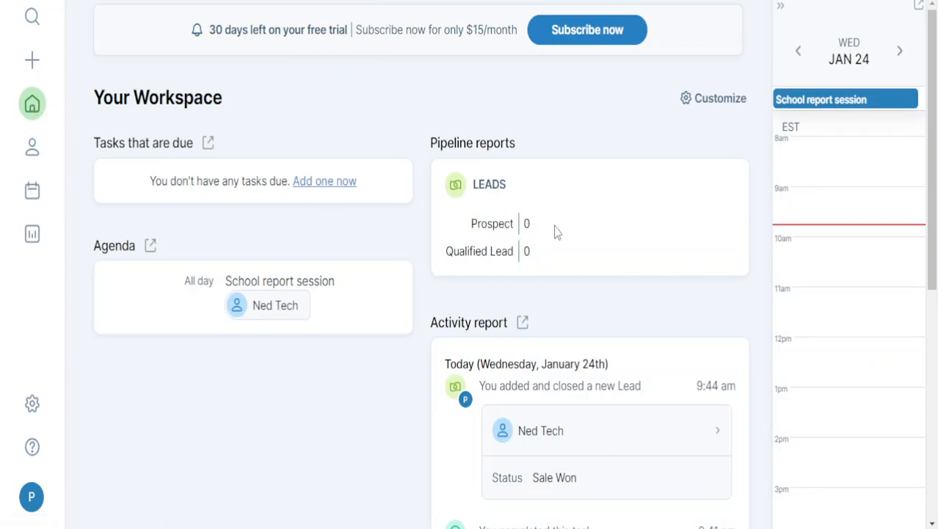
{"action": "left_click", "coordinate": [499, 223]}
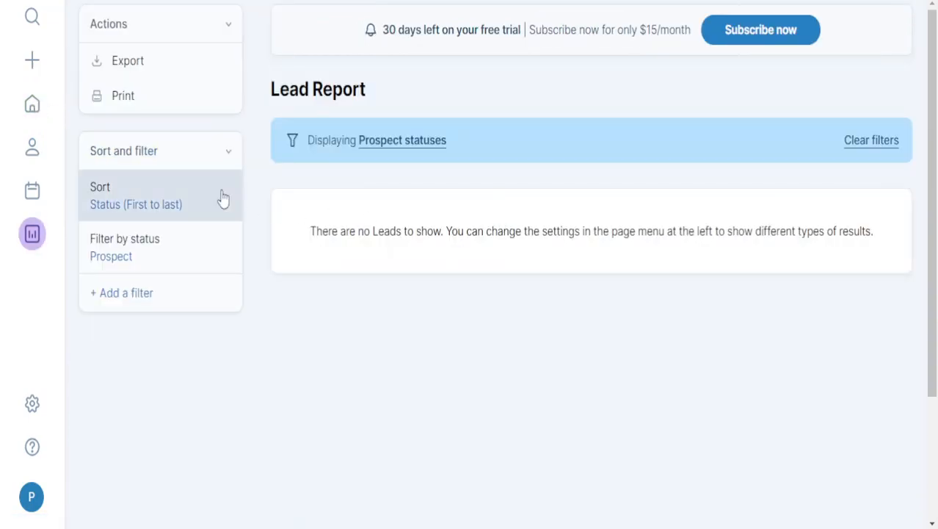
{"action": "left_click", "coordinate": [32, 105]}
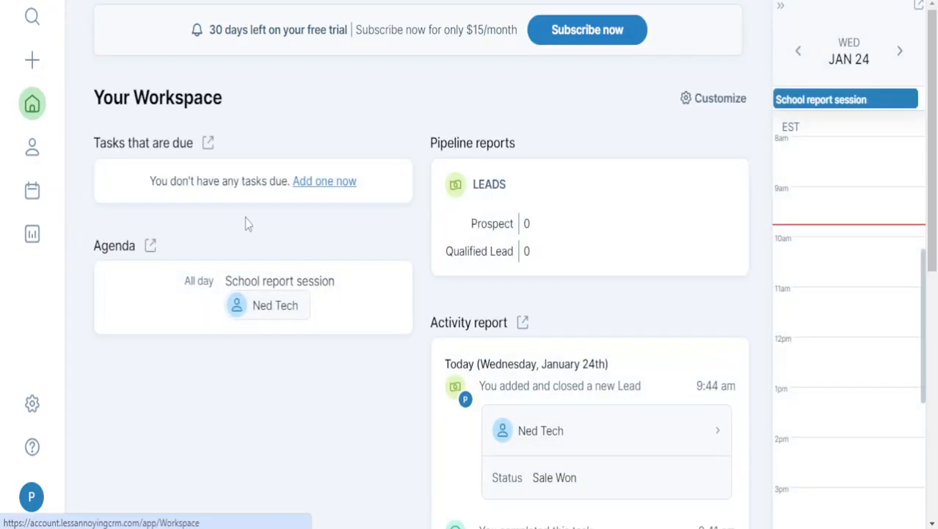
{"action": "left_click", "coordinate": [483, 254]}
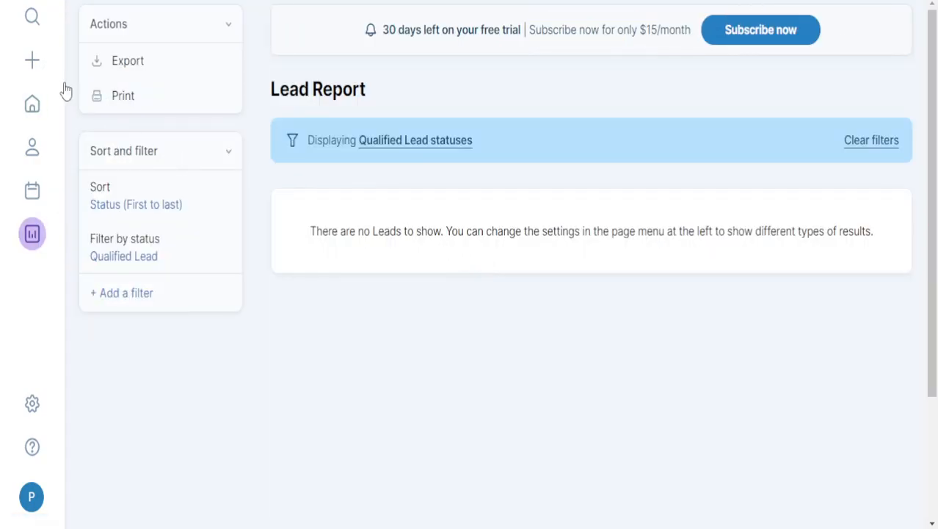
Step: Examine the existing contact's history and the note editor of its lead update, leaving the note empty
{"action": "left_click", "coordinate": [43, 149]}
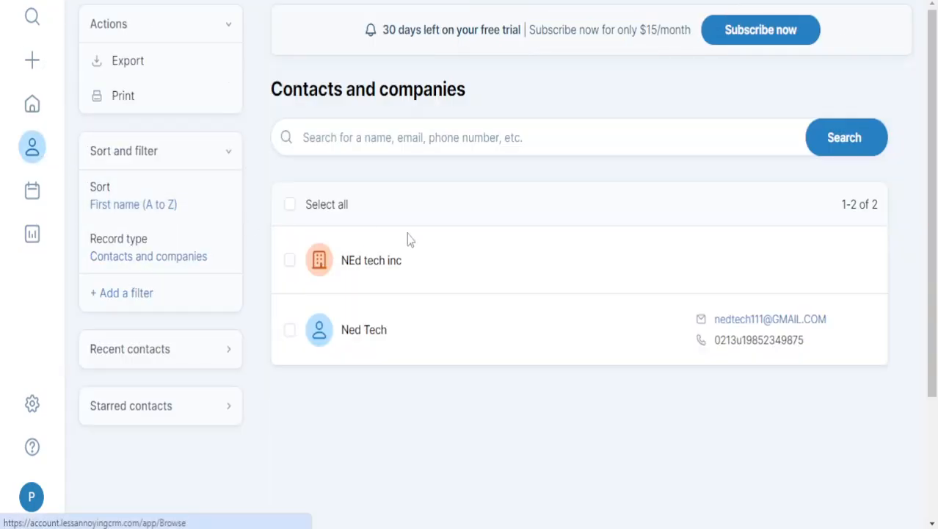
{"action": "left_click", "coordinate": [373, 332]}
{"action": "scroll", "coordinate": [531, 291], "scroll_direction": "down", "scroll_amount": 6}
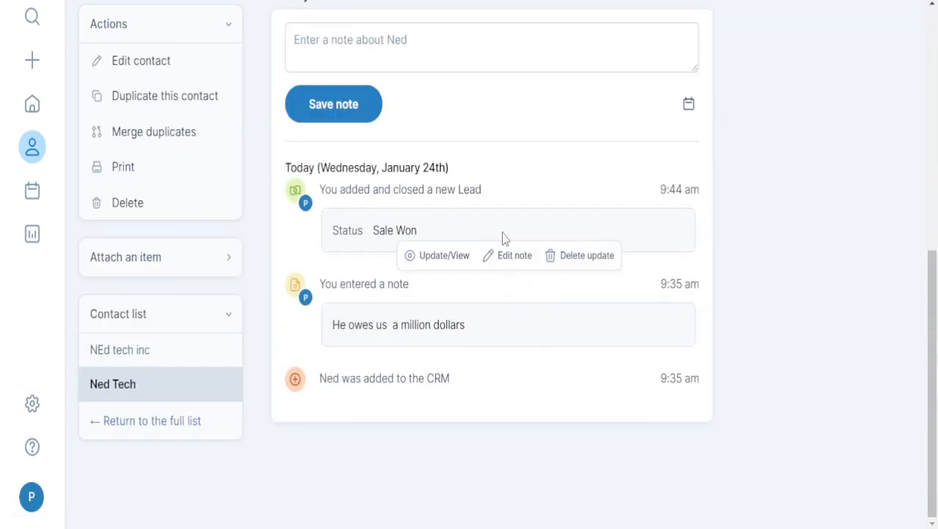
{"action": "left_click", "coordinate": [509, 257]}
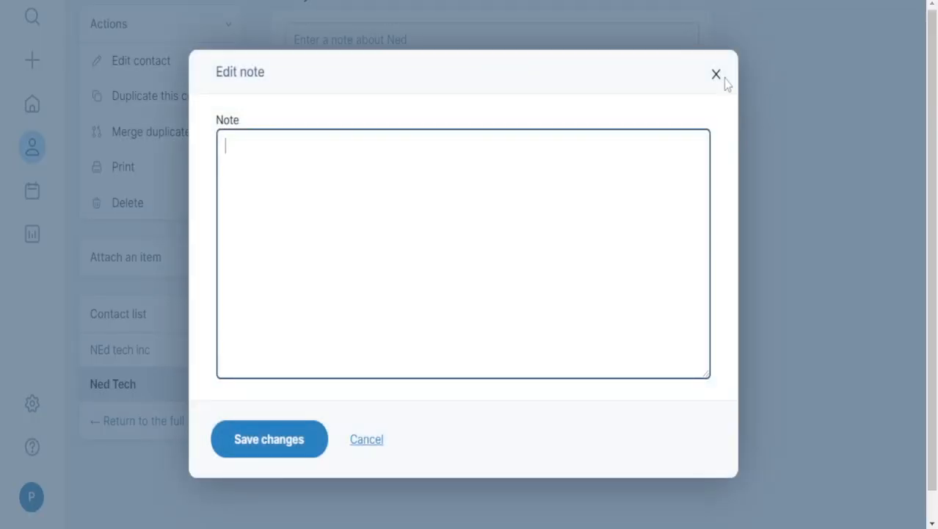
{"action": "left_click", "coordinate": [716, 75]}
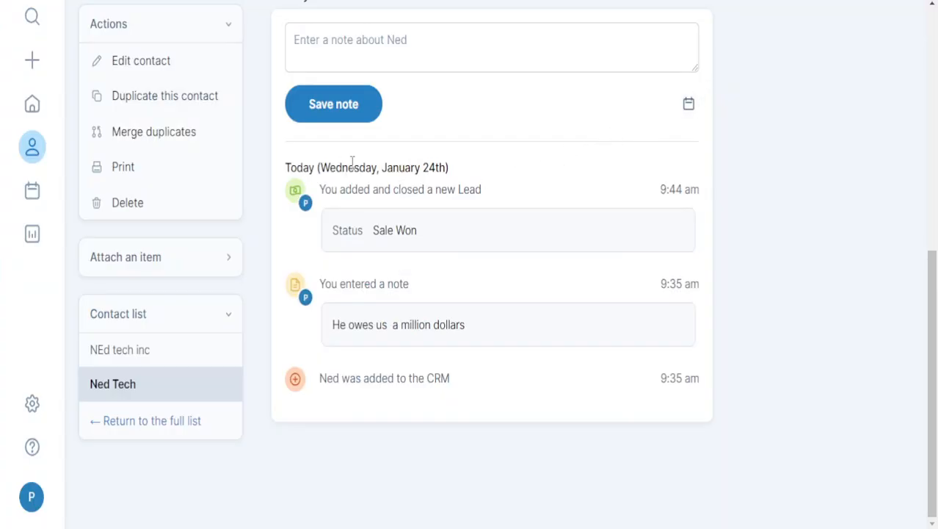
Step: Return to the workspace and look through its activity report
{"action": "left_click", "coordinate": [37, 107]}
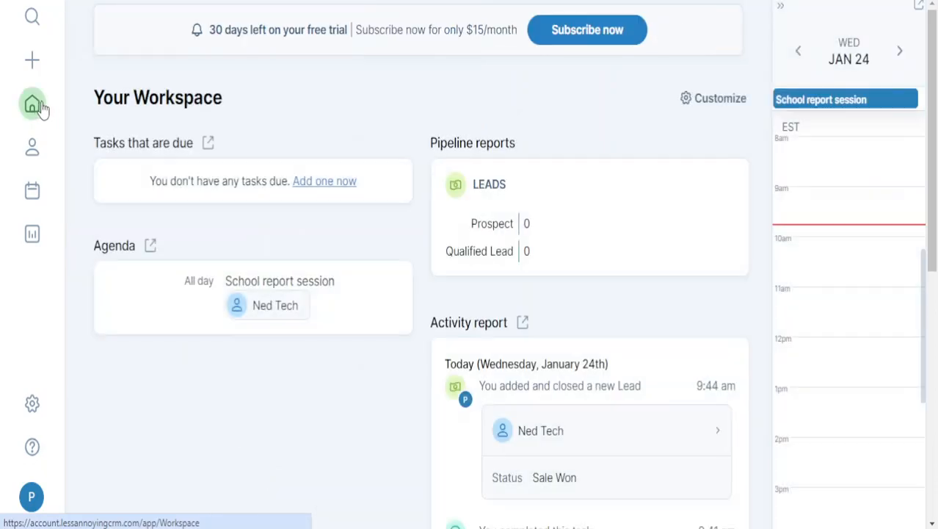
{"action": "scroll", "coordinate": [587, 271], "scroll_direction": "down", "scroll_amount": 5}
{"action": "scroll", "coordinate": [683, 298], "scroll_direction": "down", "scroll_amount": 1}
{"action": "scroll", "coordinate": [718, 303], "scroll_direction": "up", "scroll_amount": 6}
{"action": "scroll", "coordinate": [712, 307], "scroll_direction": "down", "scroll_amount": 1}
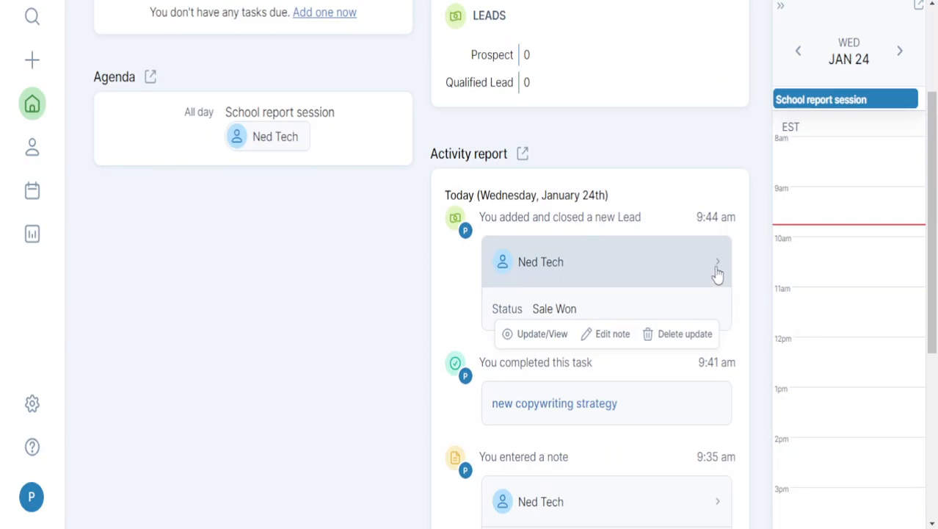
Step: Attach the note "Please contact us again" to the closed lead in the activity report and save the lead
{"action": "left_click", "coordinate": [543, 331]}
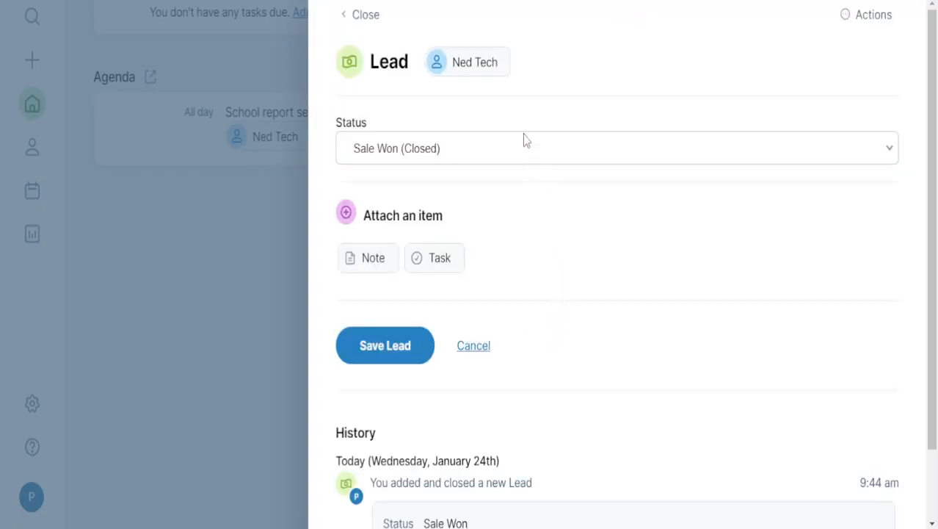
{"action": "scroll", "coordinate": [512, 142], "scroll_direction": "down", "scroll_amount": 1}
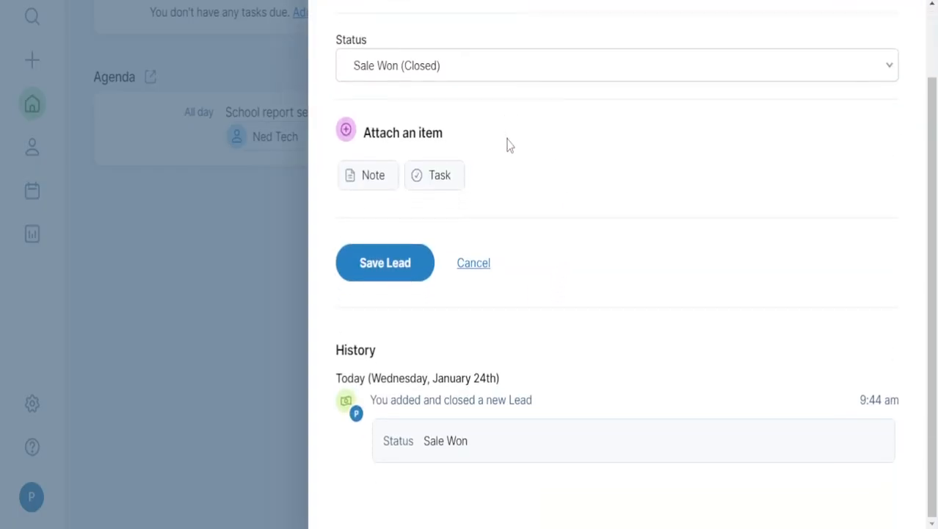
{"action": "left_click", "coordinate": [369, 179]}
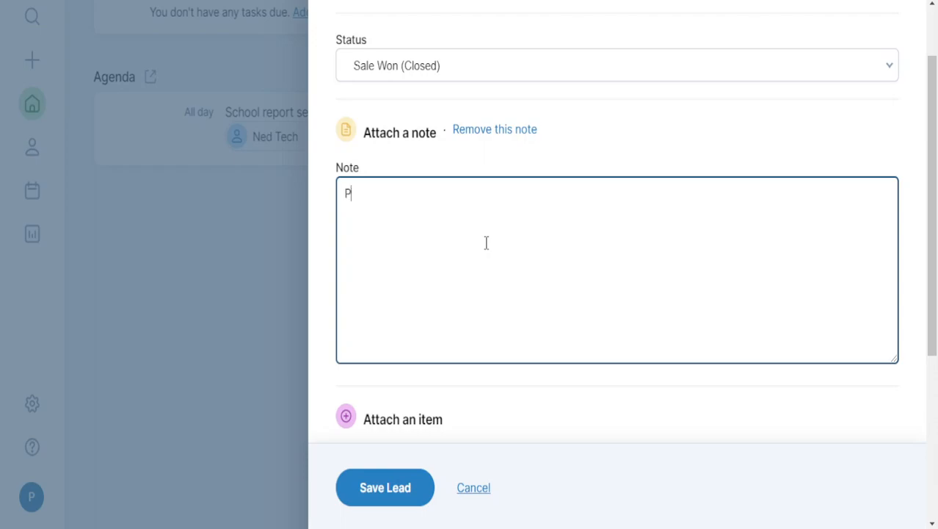
{"action": "type", "text": "Please"}
{"action": "type", "text": "contact "}
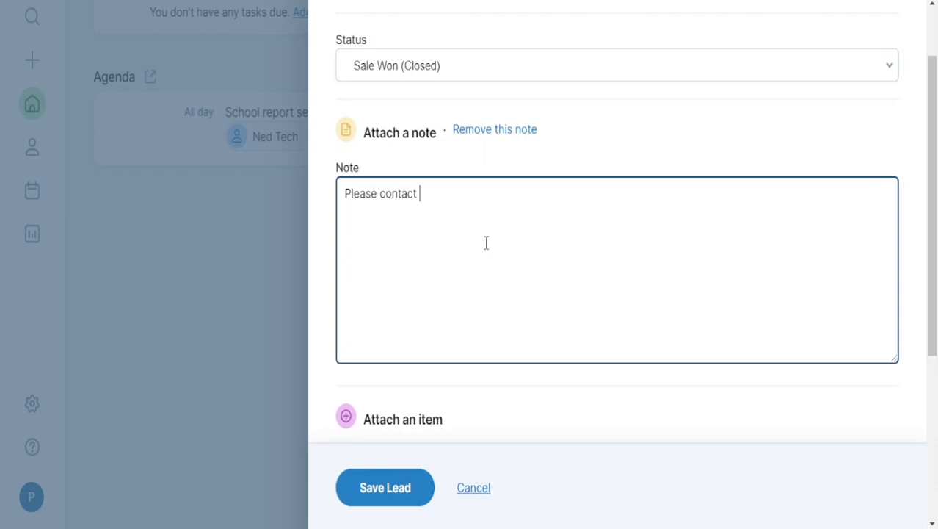
{"action": "type", "text": "us again"}
{"action": "key", "text": "Return"}
{"action": "left_click", "coordinate": [379, 481]}
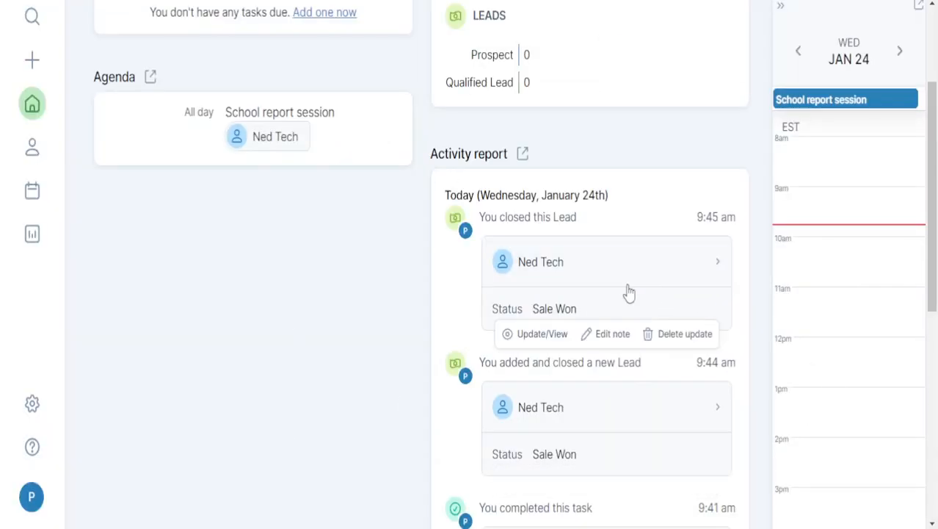
{"action": "scroll", "coordinate": [657, 254], "scroll_direction": "down", "scroll_amount": 2}
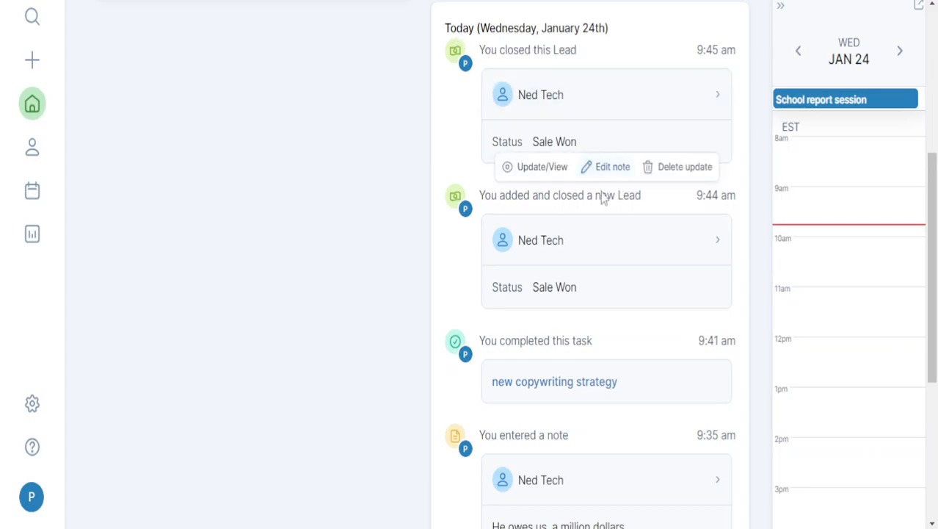
Step: Open the Reports page and look through the full activity report listed under the other reports
{"action": "mouse_move", "coordinate": [508, 246]}
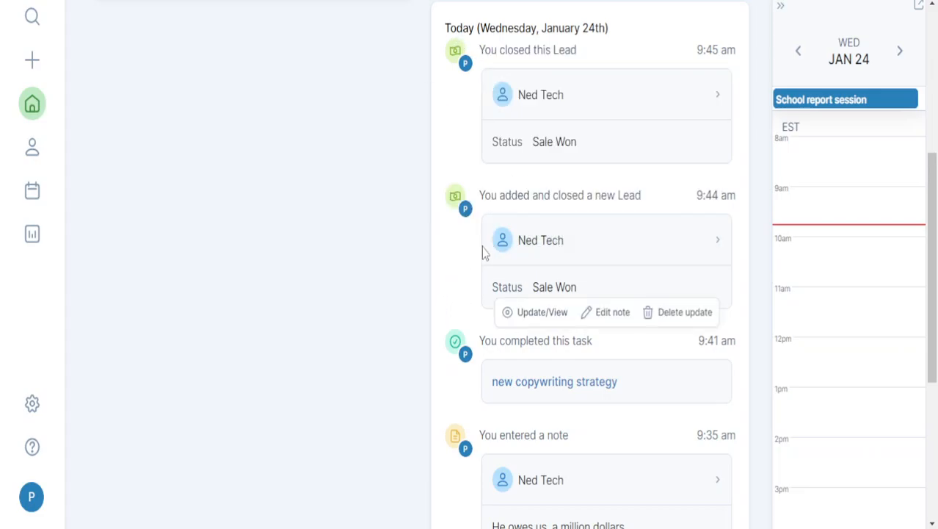
{"action": "scroll", "coordinate": [618, 300], "scroll_direction": "up", "scroll_amount": 5}
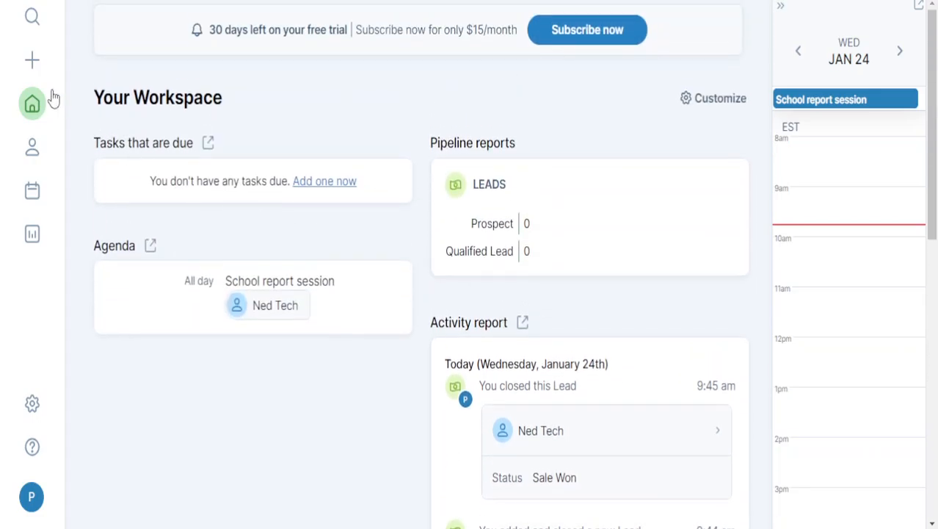
{"action": "left_click", "coordinate": [30, 69]}
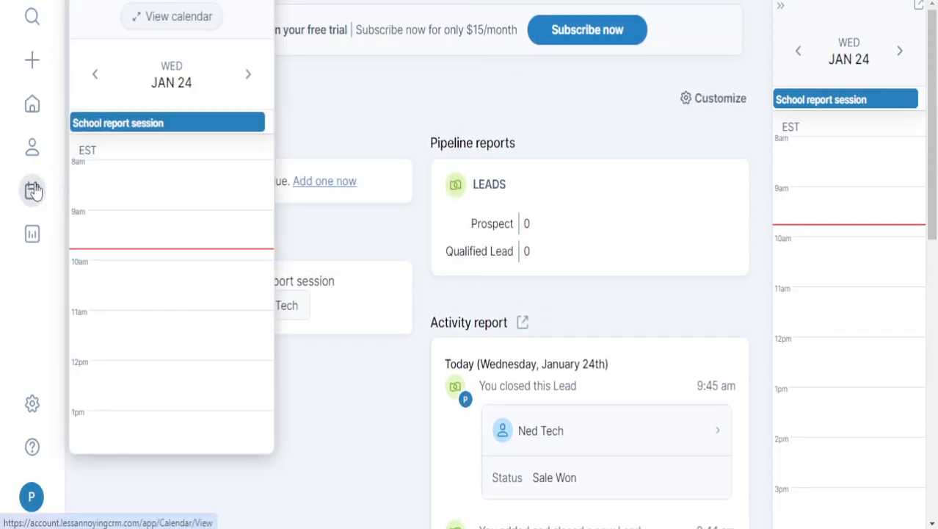
{"action": "left_click", "coordinate": [33, 235]}
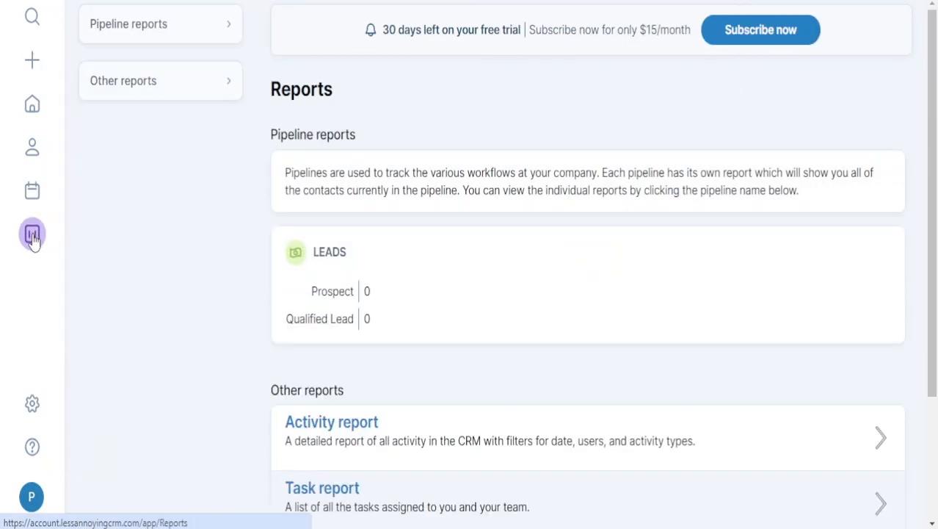
{"action": "scroll", "coordinate": [637, 217], "scroll_direction": "down", "scroll_amount": 3}
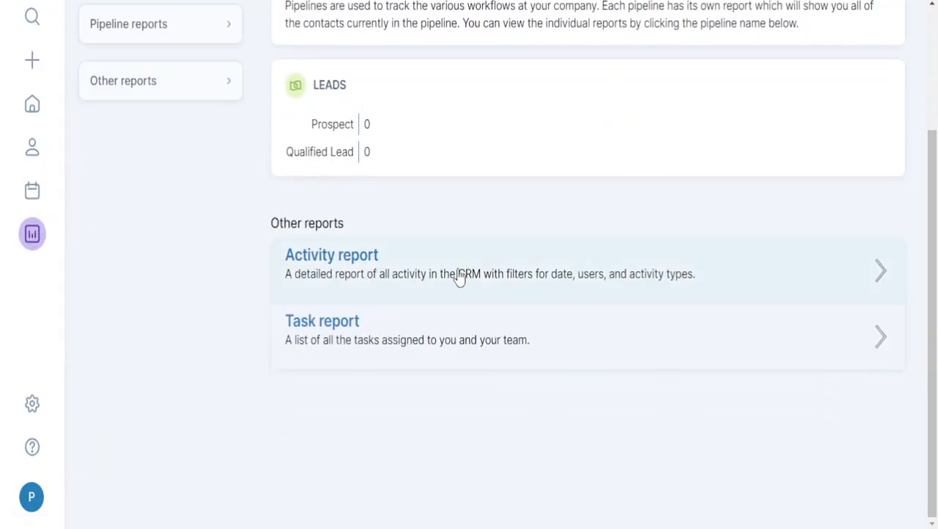
{"action": "left_click", "coordinate": [639, 288]}
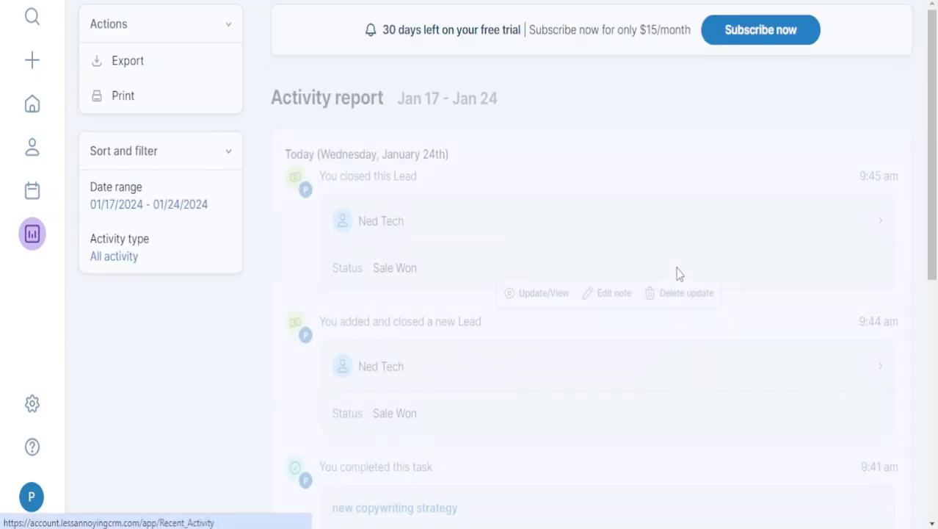
{"action": "scroll", "coordinate": [744, 290], "scroll_direction": "down", "scroll_amount": 5}
{"action": "scroll", "coordinate": [682, 313], "scroll_direction": "down", "scroll_amount": 3}
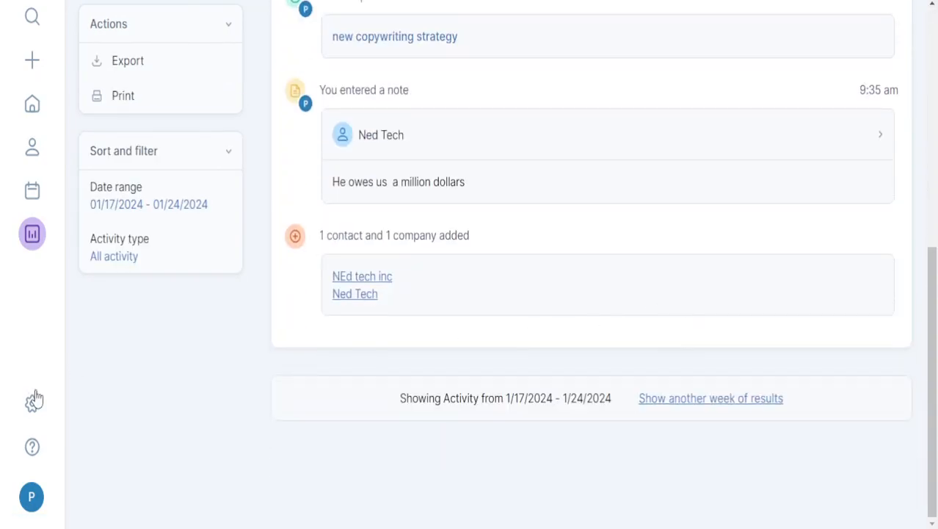
{"action": "mouse_move", "coordinate": [32, 415]}
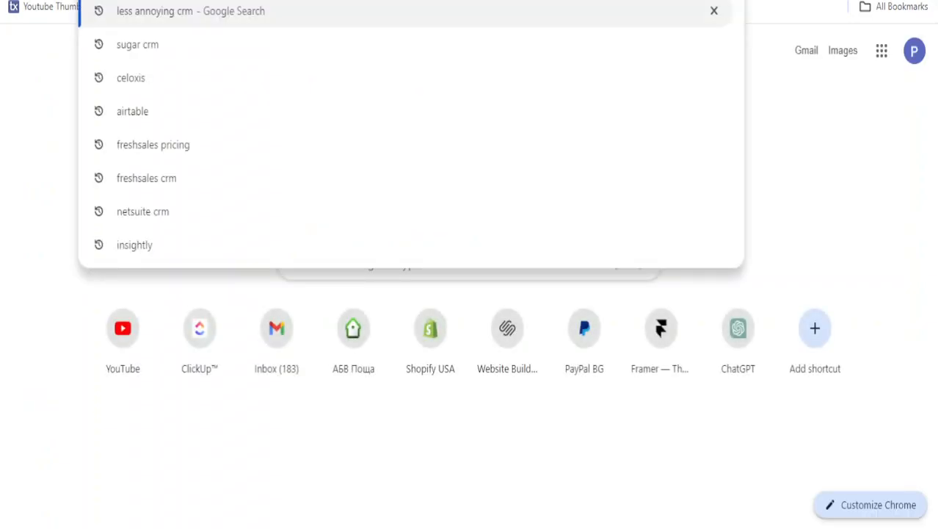
Step: Search Google for "less annoying crm", open the product's Pricing page and examine the monthly price per user
{"action": "key", "text": "Return"}
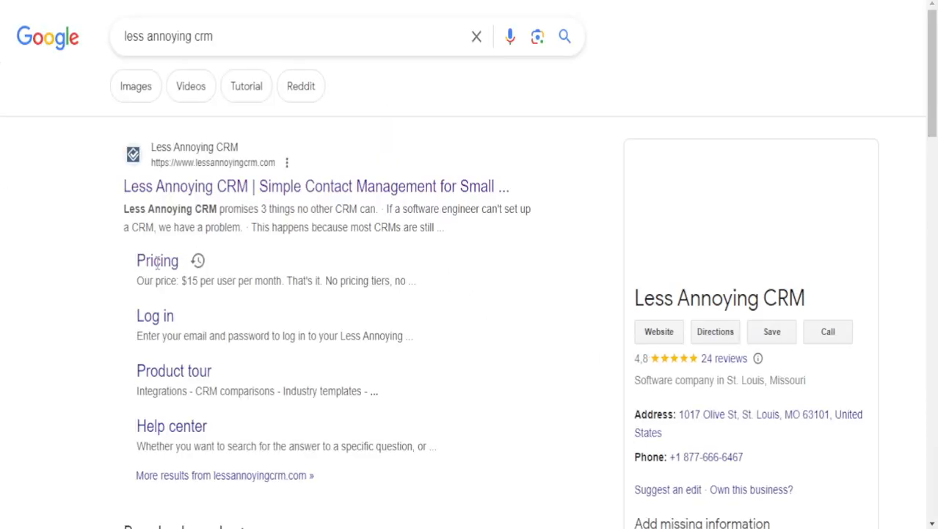
{"action": "left_click", "coordinate": [156, 263]}
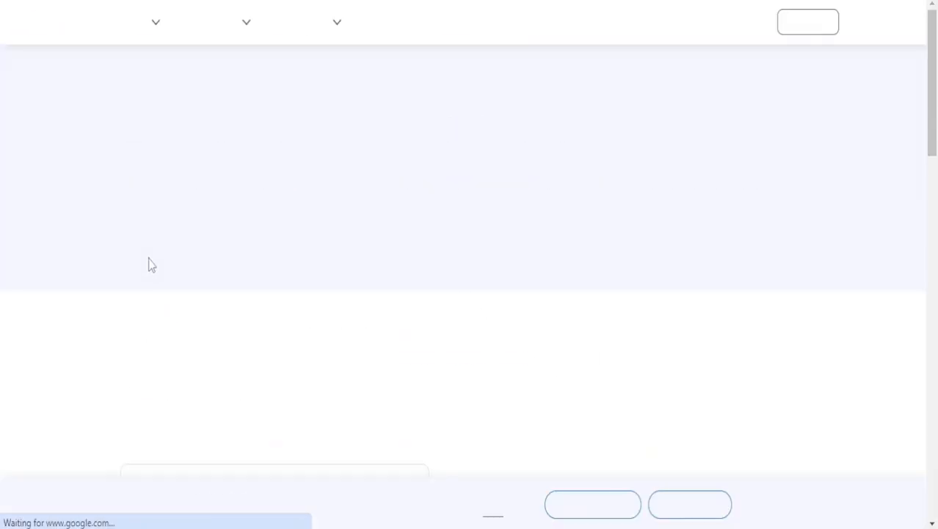
{"action": "scroll", "coordinate": [344, 176], "scroll_direction": "down", "scroll_amount": 7}
{"action": "scroll", "coordinate": [440, 191], "scroll_direction": "up", "scroll_amount": 3}
{"action": "scroll", "coordinate": [427, 194], "scroll_direction": "down", "scroll_amount": 3}
{"action": "scroll", "coordinate": [411, 212], "scroll_direction": "up", "scroll_amount": 1}
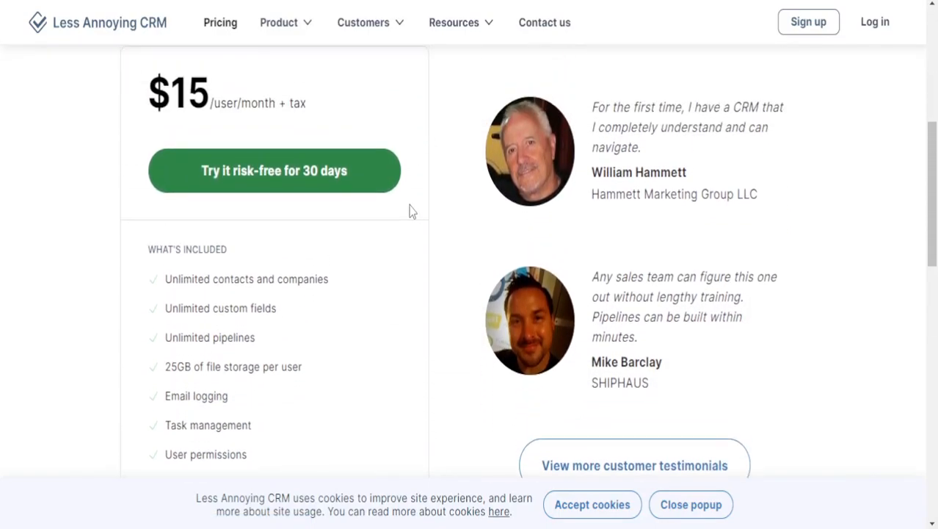
{"action": "left_click_drag", "start_coordinate": [145, 65], "coordinate": [253, 103]}
{"action": "left_click", "coordinate": [229, 97]}
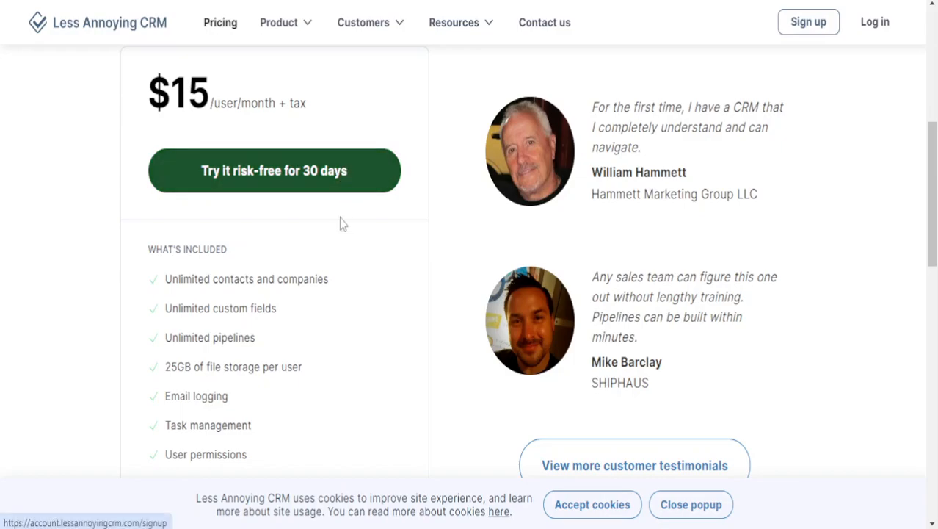
Step: Examine the list of features included in the plan, from unlimited contacts to mobile access, and the section for 10+ users
{"action": "left_click_drag", "start_coordinate": [145, 259], "coordinate": [238, 335]}
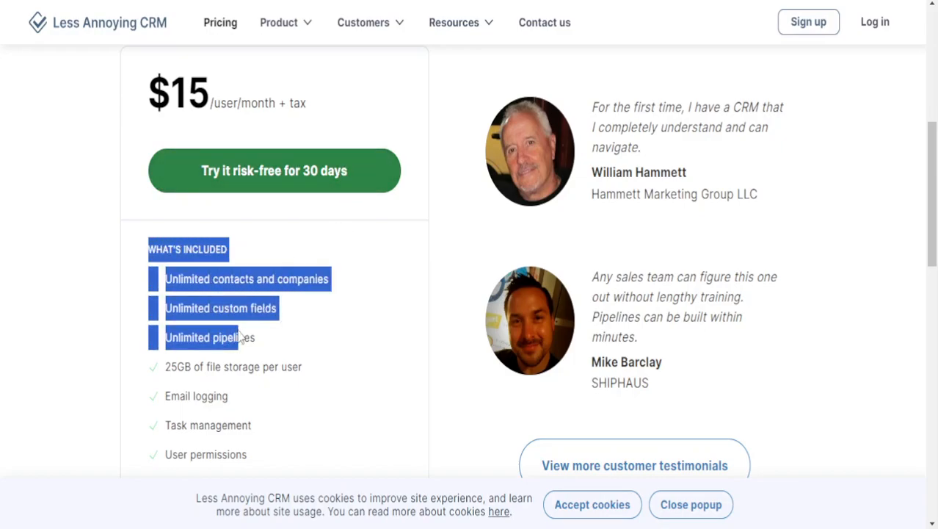
{"action": "left_click", "coordinate": [180, 273]}
{"action": "scroll", "coordinate": [171, 261], "scroll_direction": "down", "scroll_amount": 1}
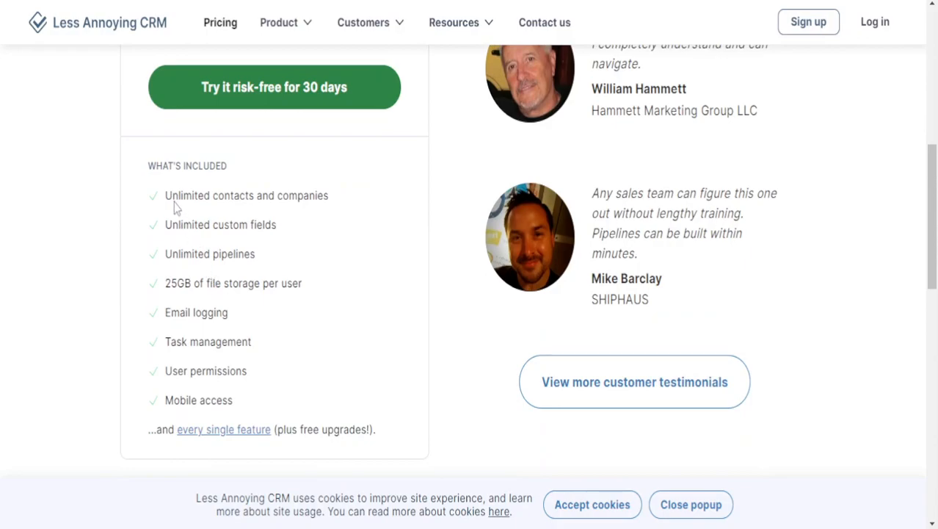
{"action": "left_click_drag", "start_coordinate": [163, 196], "coordinate": [254, 390]}
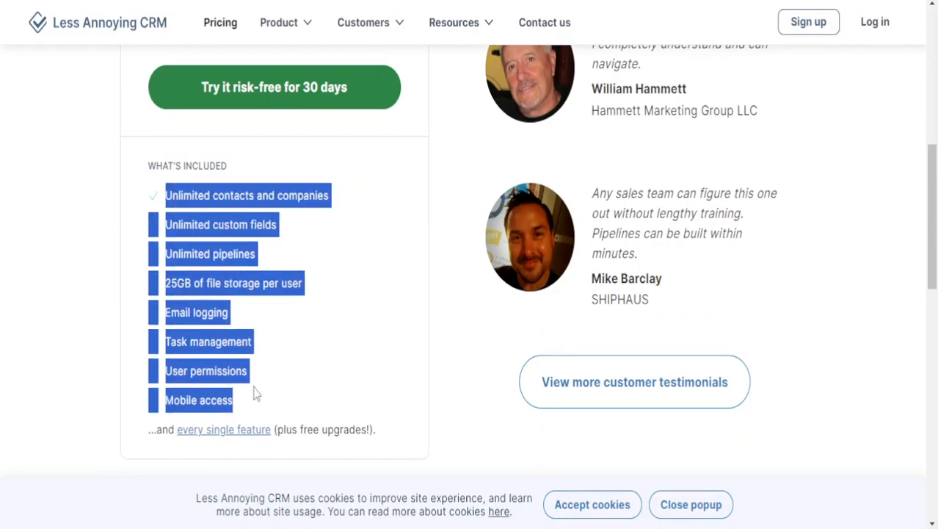
{"action": "left_click", "coordinate": [255, 394]}
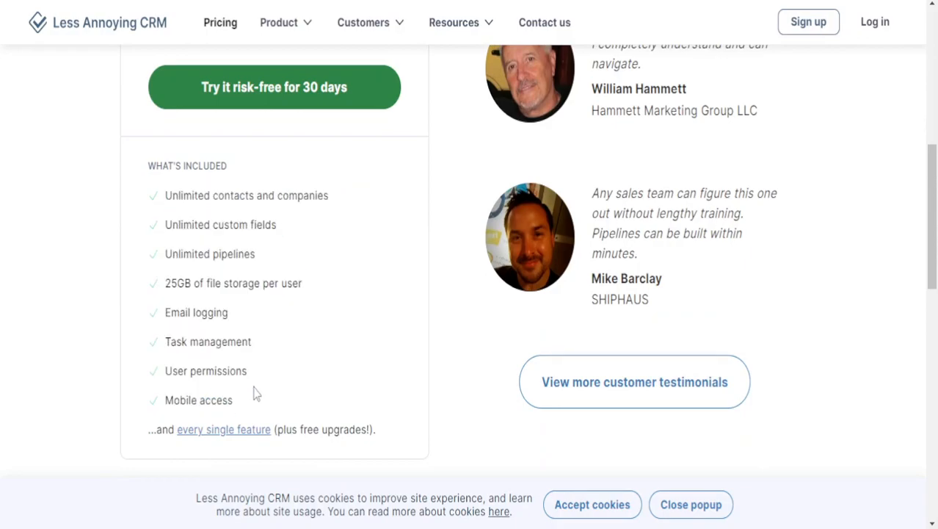
{"action": "scroll", "coordinate": [220, 327], "scroll_direction": "down", "scroll_amount": 1}
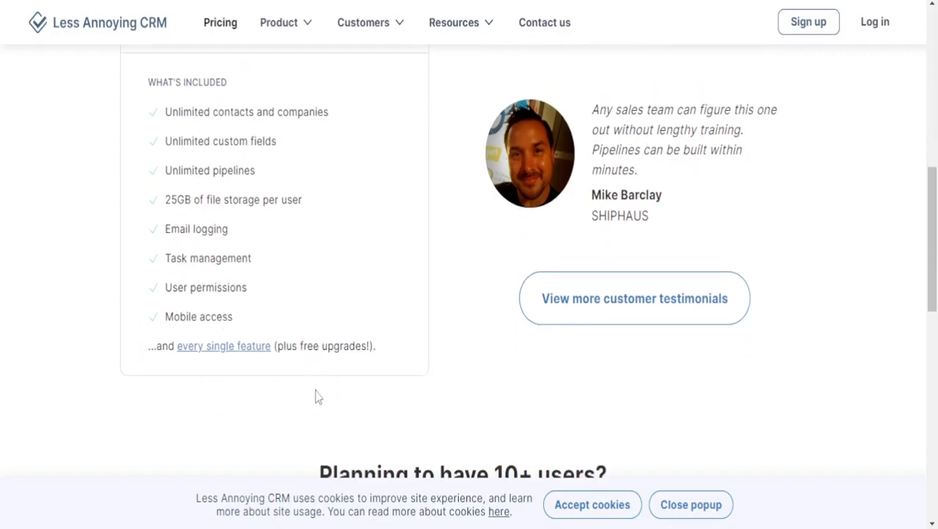
{"action": "left_click_drag", "start_coordinate": [379, 348], "coordinate": [144, 348]}
{"action": "left_click", "coordinate": [370, 288]}
{"action": "scroll", "coordinate": [318, 333], "scroll_direction": "down", "scroll_amount": 3}
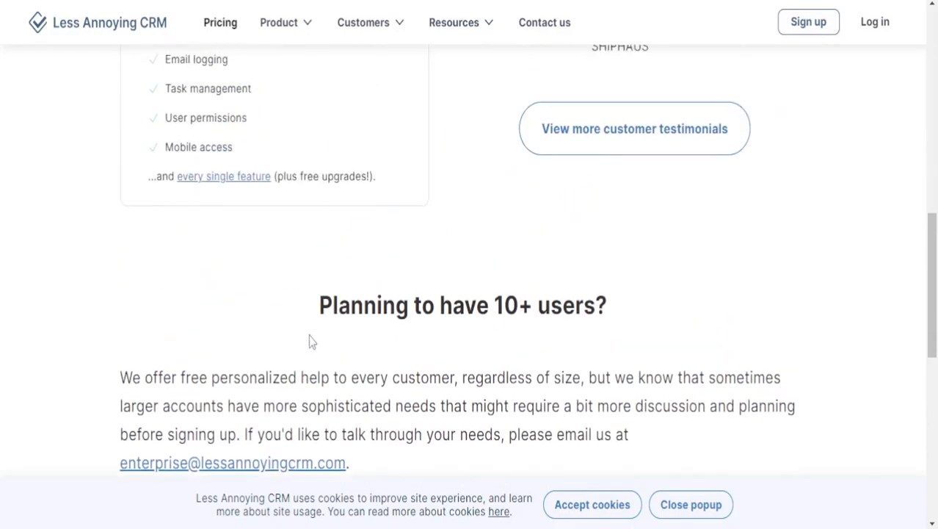
Step: Go back to the plan's price on the Pricing page and highlight the per-user monthly amount for review
{"action": "scroll", "coordinate": [310, 335], "scroll_direction": "up", "scroll_amount": 10}
{"action": "scroll", "coordinate": [309, 341], "scroll_direction": "down", "scroll_amount": 6}
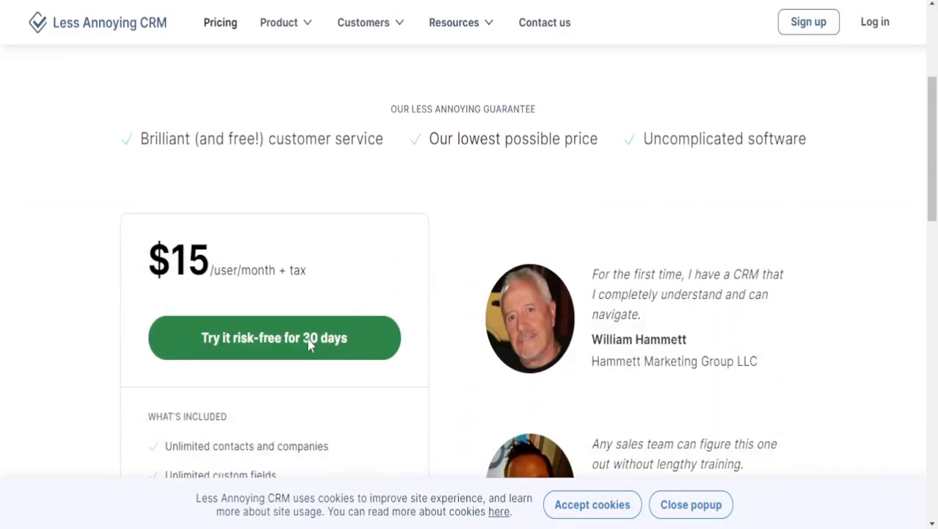
{"action": "left_click_drag", "start_coordinate": [143, 72], "coordinate": [274, 105]}
{"action": "left_click", "coordinate": [273, 105]}
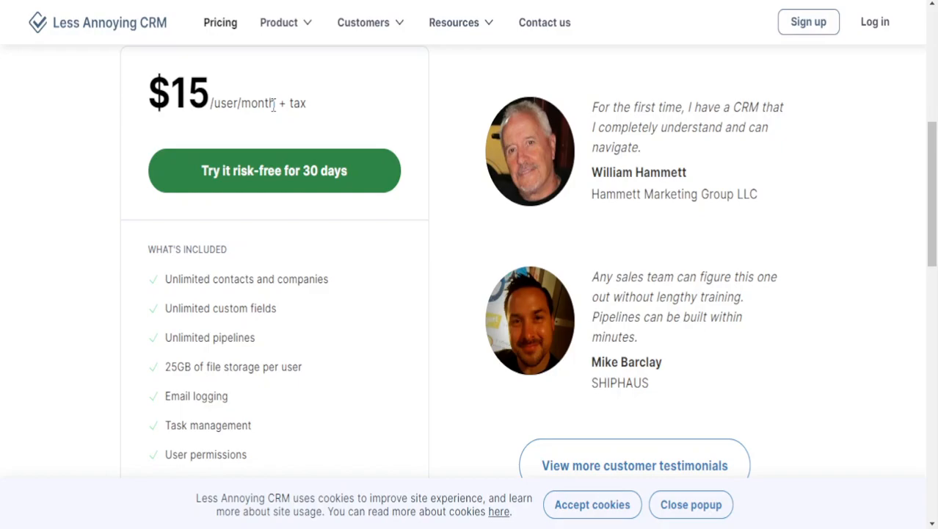
{"action": "left_click_drag", "start_coordinate": [138, 79], "coordinate": [310, 126]}
{"action": "left_click", "coordinate": [277, 126]}
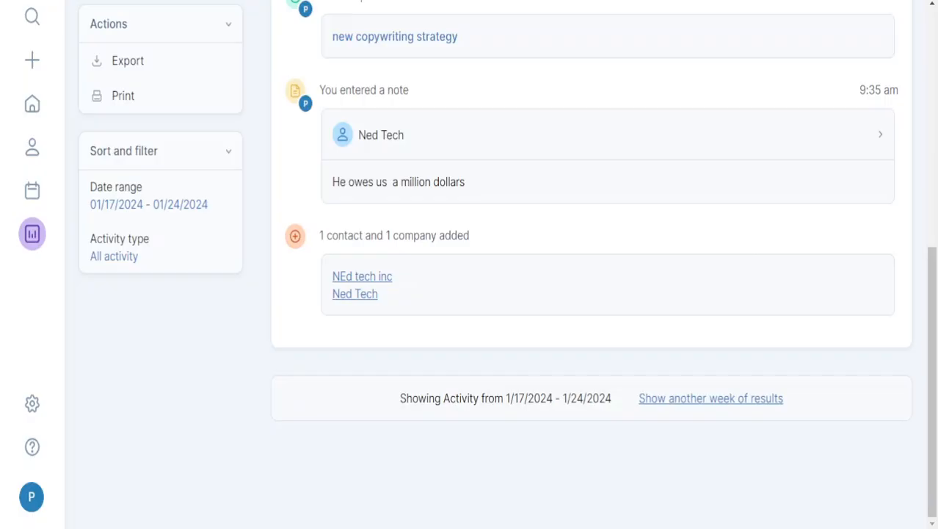
Step: Switch back to the Less Annoying CRM account and look through the workspace's tasks, agenda, pipeline and activity sections
{"action": "scroll", "coordinate": [615, 147], "scroll_direction": "up", "scroll_amount": 10}
{"action": "left_click", "coordinate": [32, 104]}
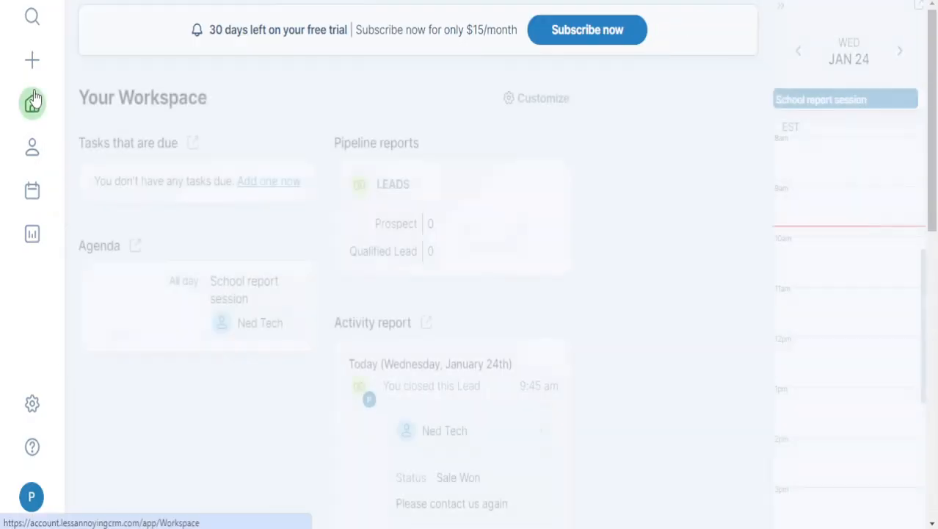
{"action": "scroll", "coordinate": [439, 297], "scroll_direction": "down", "scroll_amount": 7}
{"action": "scroll", "coordinate": [439, 298], "scroll_direction": "up", "scroll_amount": 7}
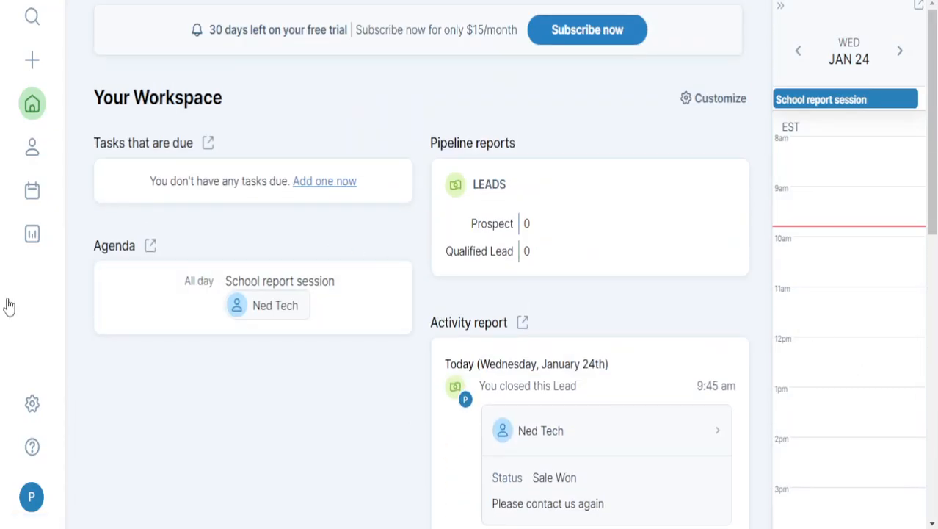
{"action": "scroll", "coordinate": [439, 426], "scroll_direction": "down", "scroll_amount": 7}
{"action": "scroll", "coordinate": [416, 347], "scroll_direction": "up", "scroll_amount": 7}
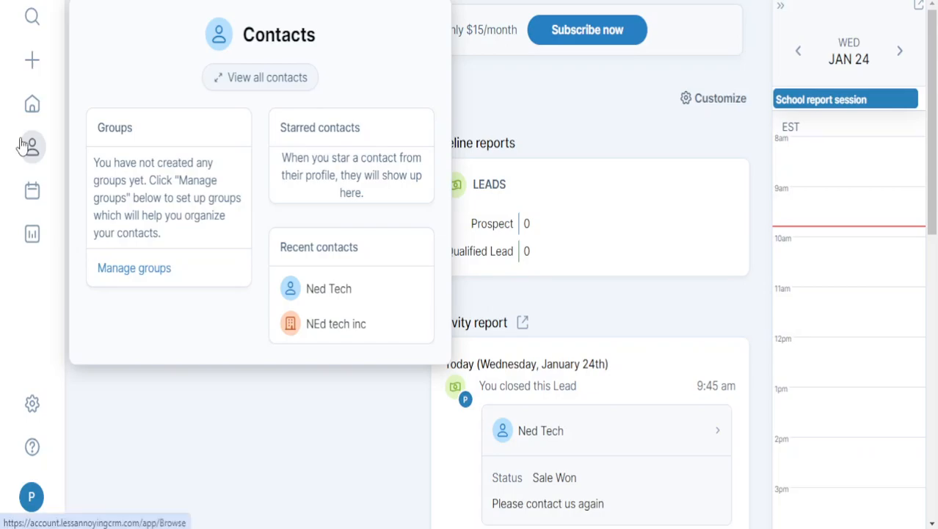
Step: Open the full list of contacts and companies
{"action": "mouse_move", "coordinate": [31, 102]}
{"action": "mouse_move", "coordinate": [47, 157]}
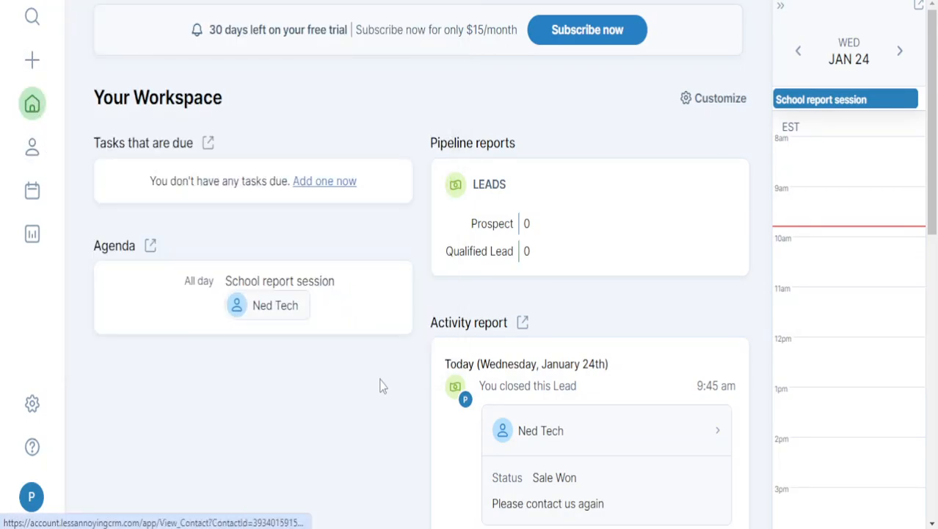
{"action": "left_click", "coordinate": [42, 169]}
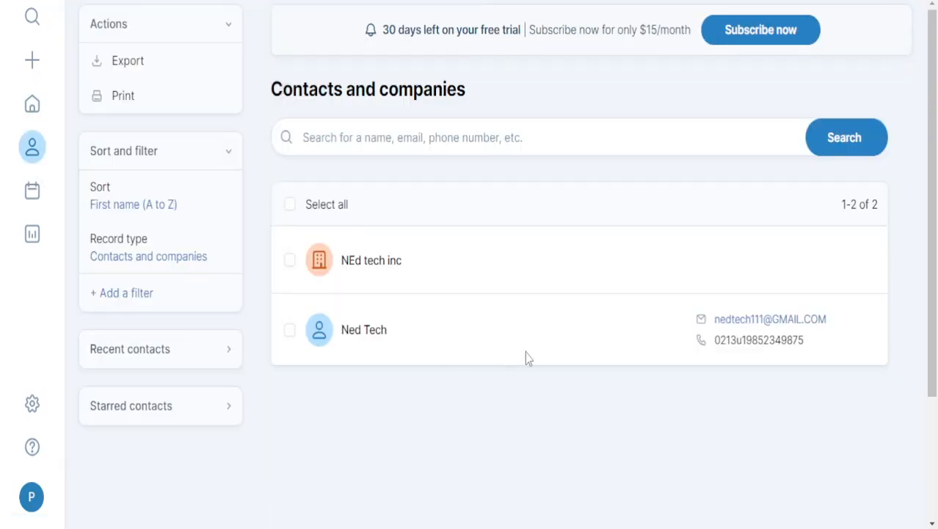